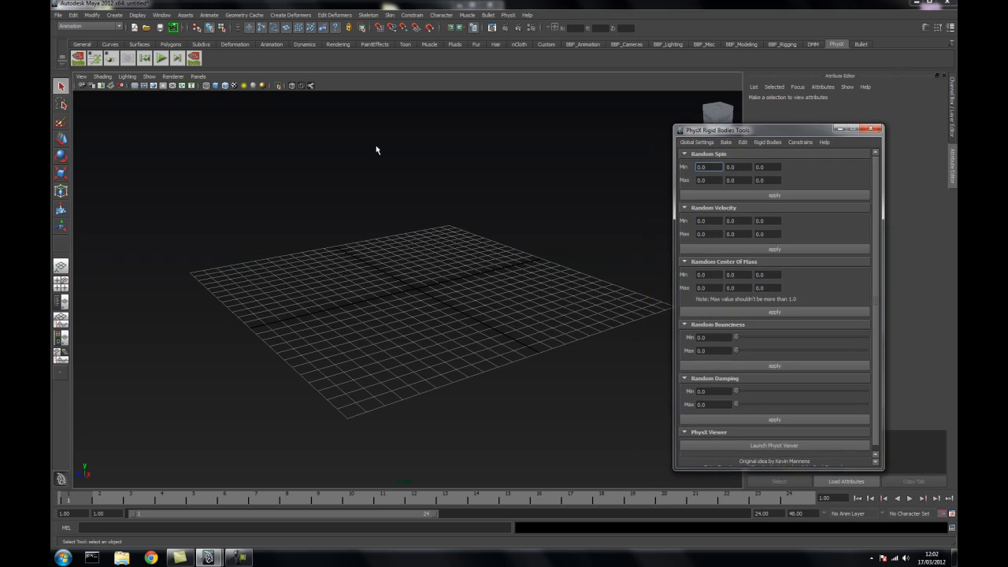
Draw a small polygon cube on the grid, off to one side of the origin.
{"action": "left_click", "coordinate": [175, 45]}
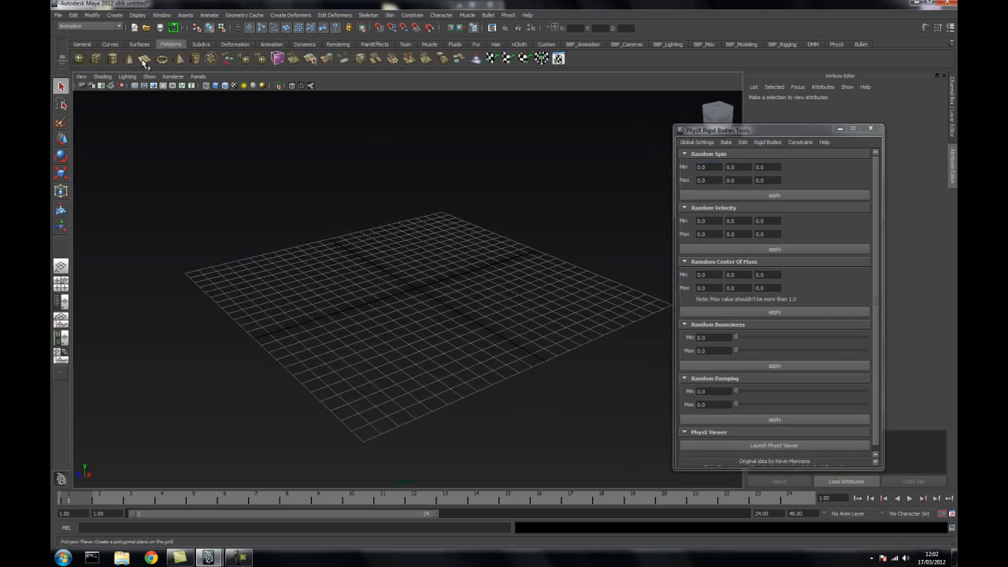
{"action": "left_click", "coordinate": [95, 60]}
{"action": "left_click_drag", "start_coordinate": [312, 282], "coordinate": [347, 300]}
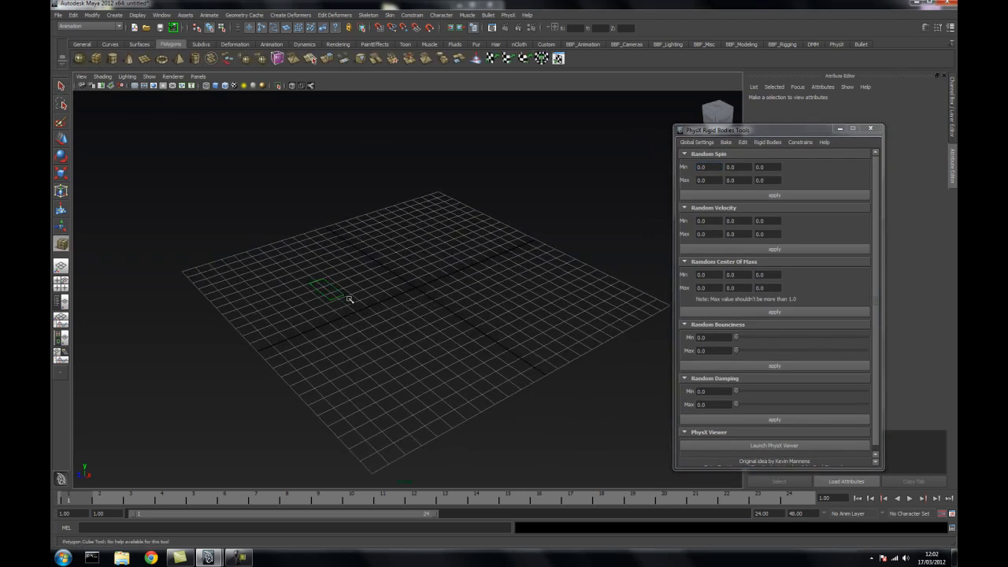
{"action": "left_click_drag", "start_coordinate": [328, 260], "coordinate": [327, 258]}
{"action": "left_click_drag", "start_coordinate": [381, 308], "coordinate": [368, 293], "text": "alt"}
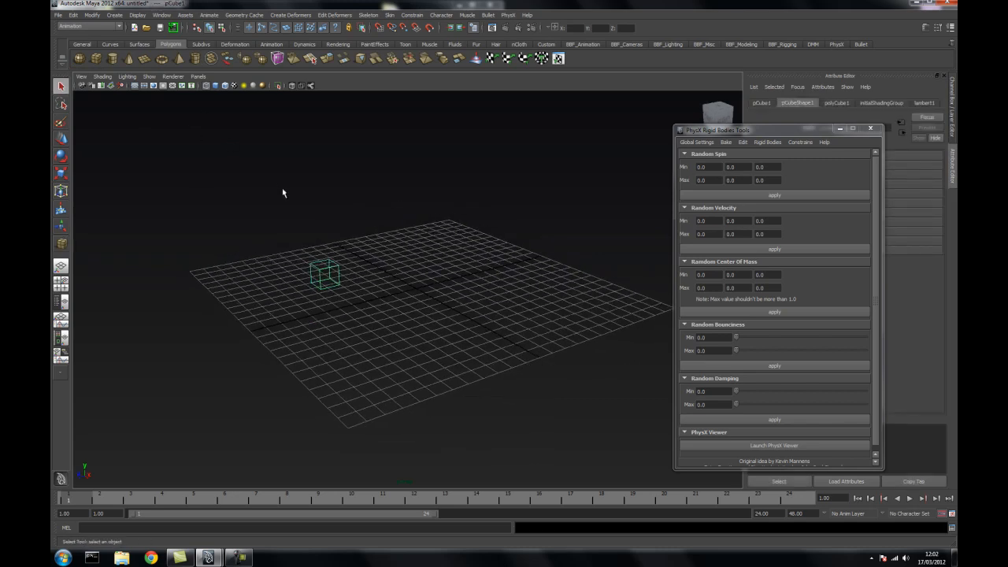
Duplicate the cube with equal offsets along one axis to form a straight row of six cubes.
{"action": "left_click", "coordinate": [62, 139]}
{"action": "left_click_drag", "start_coordinate": [295, 280], "coordinate": [328, 274]}
{"action": "key", "text": "shift+d"}
{"action": "key", "text": "shift+d"}
{"action": "key", "text": "shift+d"}
{"action": "key", "text": "shift+d"}
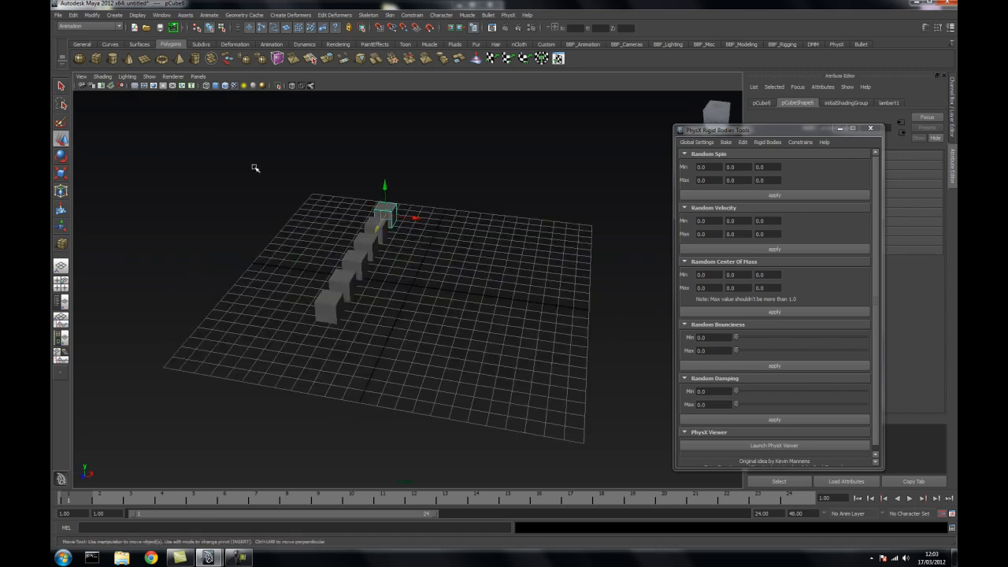
Duplicate the whole row sideways along X with equal spacing to build a layer of five rows.
{"action": "left_click_drag", "start_coordinate": [255, 168], "coordinate": [416, 356]}
{"action": "key", "text": "shift+d"}
{"action": "left_click_drag", "start_coordinate": [415, 218], "coordinate": [440, 229]}
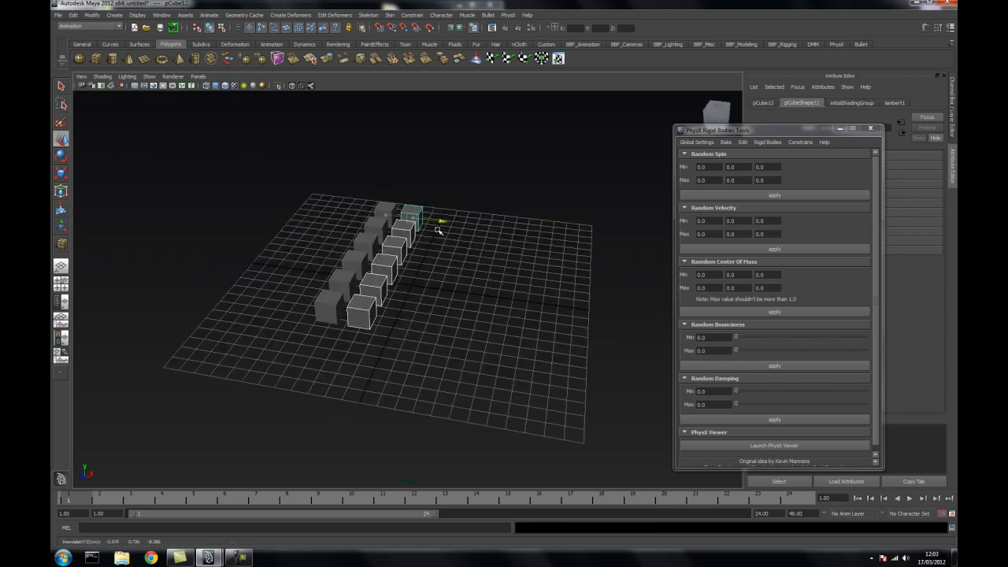
{"action": "key", "text": "shift+d"}
{"action": "key", "text": "shift+d"}
{"action": "key", "text": "shift+d"}
Duplicate the full layer of cubes upward with equal spacing to build a block of five layers.
{"action": "left_click_drag", "start_coordinate": [475, 352], "coordinate": [446, 322], "text": "alt"}
{"action": "left_click_drag", "start_coordinate": [293, 165], "coordinate": [550, 349]}
{"action": "key", "text": "shift+d"}
{"action": "left_click_drag", "start_coordinate": [496, 218], "coordinate": [490, 183]}
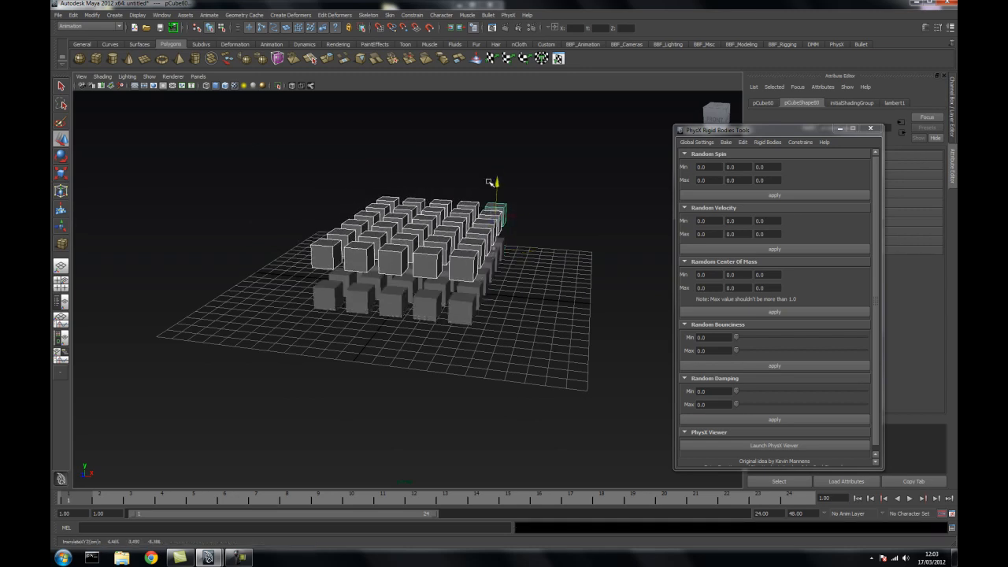
{"action": "key", "text": "shift+d"}
{"action": "key", "text": "shift+d"}
{"action": "key", "text": "shift+d"}
Select all the cubes, raise the whole block above the grid and shift it slightly along Z.
{"action": "left_click_drag", "start_coordinate": [544, 364], "coordinate": [425, 307], "text": "alt"}
{"action": "left_click_drag", "start_coordinate": [272, 134], "coordinate": [600, 381]}
{"action": "left_click_drag", "start_coordinate": [516, 113], "coordinate": [516, 113]}
{"action": "left_click_drag", "start_coordinate": [263, 148], "coordinate": [501, 370]}
{"action": "left_click_drag", "start_coordinate": [297, 141], "coordinate": [558, 378]}
{"action": "left_click_drag", "start_coordinate": [516, 153], "coordinate": [516, 106]}
{"action": "left_click_drag", "start_coordinate": [457, 289], "coordinate": [444, 307], "text": "alt"}
{"action": "left_click_drag", "start_coordinate": [257, 119], "coordinate": [572, 356]}
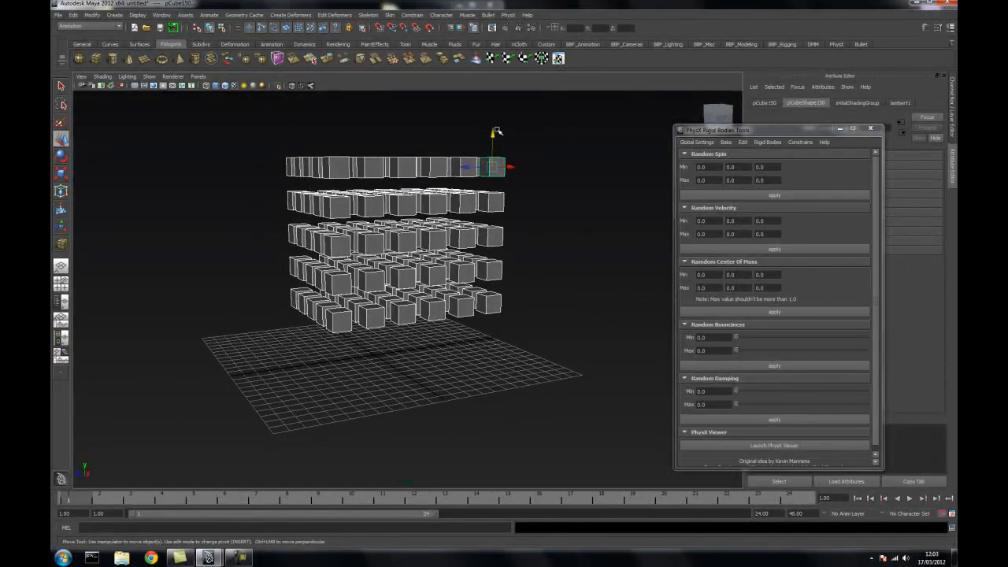
{"action": "left_click_drag", "start_coordinate": [496, 131], "coordinate": [496, 115]}
{"action": "middle_click_drag", "start_coordinate": [523, 321], "coordinate": [567, 324], "text": "alt"}
{"action": "right_click_drag", "start_coordinate": [567, 324], "coordinate": [509, 319], "text": "alt"}
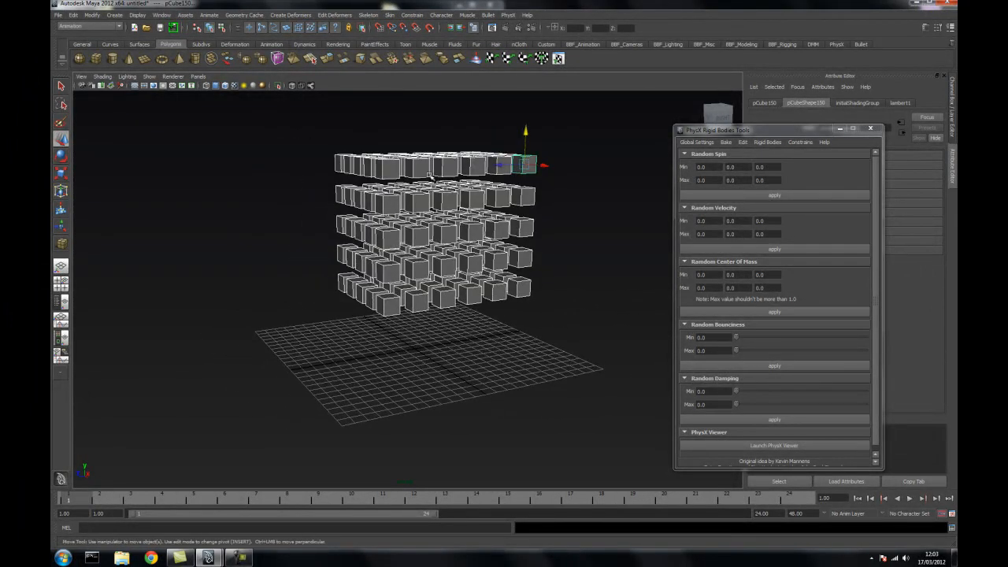
{"action": "left_click_drag", "start_coordinate": [498, 165], "coordinate": [490, 166]}
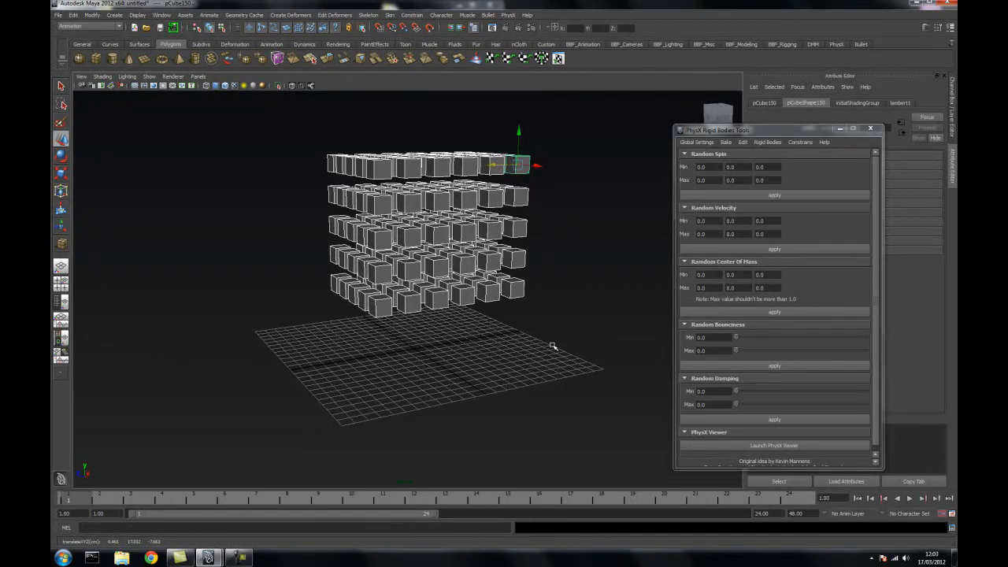
{"action": "left_click_drag", "start_coordinate": [488, 275], "coordinate": [458, 266], "text": "alt"}
Move the PhysX tools window clear of the cubes and turn all the selected cubes into dynamic rigid bodies.
{"action": "left_click_drag", "start_coordinate": [735, 132], "coordinate": [645, 116]}
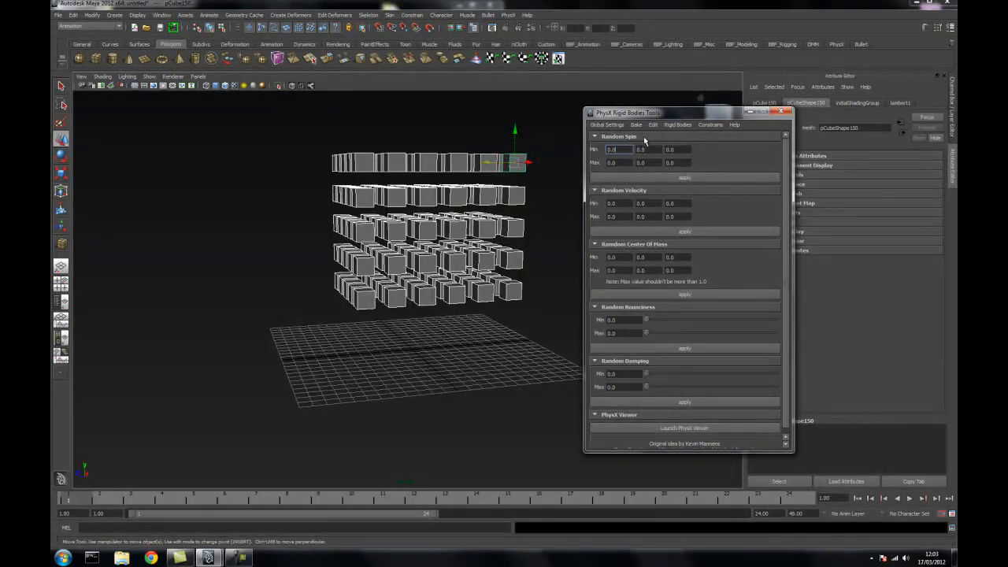
{"action": "left_click_drag", "start_coordinate": [669, 114], "coordinate": [695, 119]}
{"action": "left_click_drag", "start_coordinate": [469, 250], "coordinate": [516, 210], "text": "alt"}
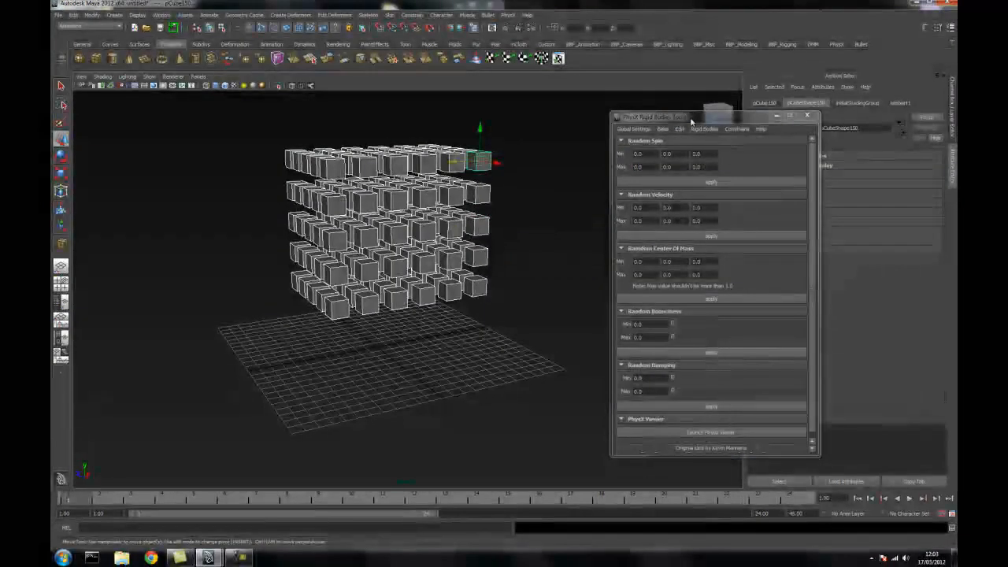
{"action": "left_click_drag", "start_coordinate": [689, 117], "coordinate": [683, 116]}
{"action": "left_click", "coordinate": [699, 127]}
{"action": "left_click", "coordinate": [722, 138]}
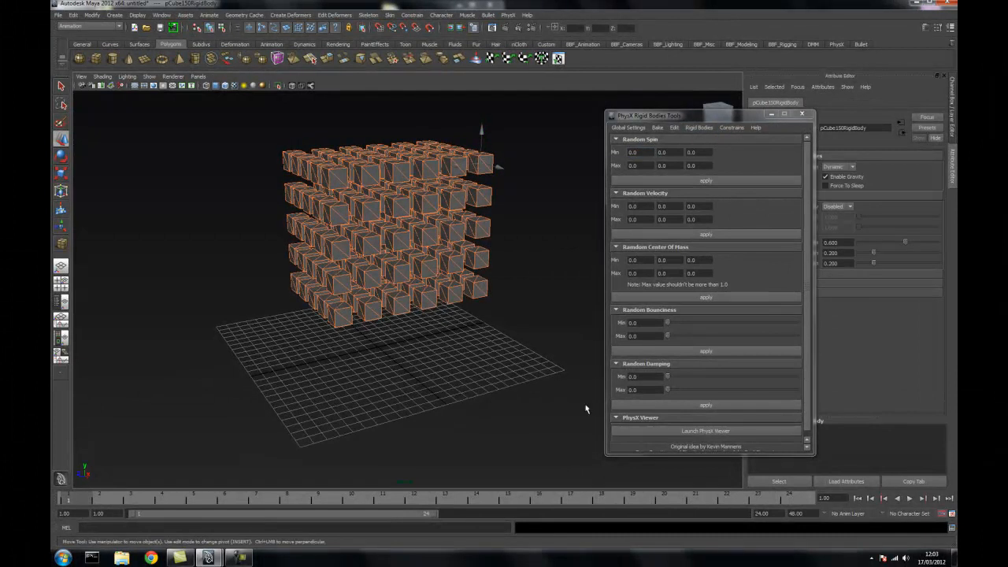
Preview the falling cubes by playing the simulation in the PhysX viewer, and close the viewer.
{"action": "left_click", "coordinate": [718, 431]}
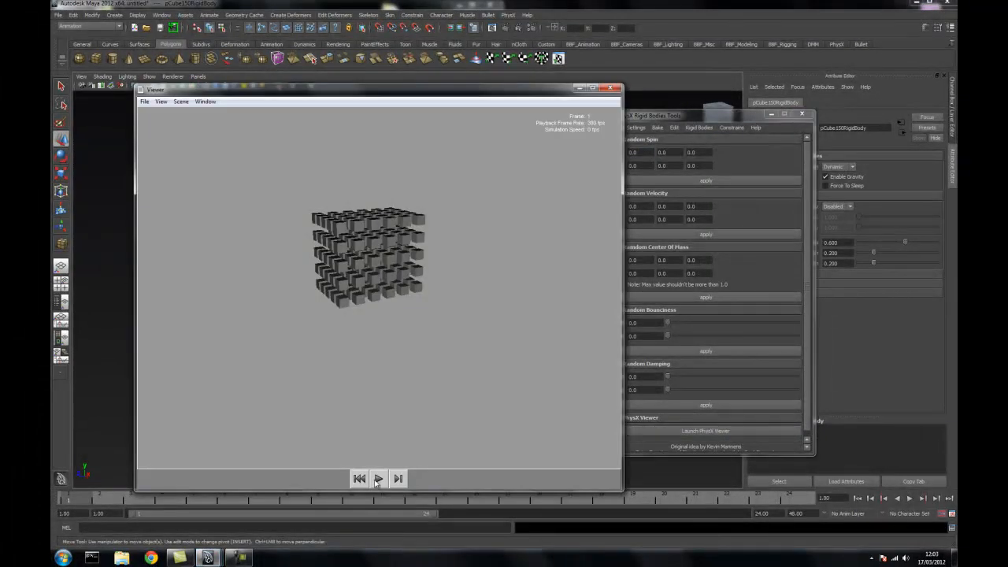
{"action": "left_click", "coordinate": [378, 479]}
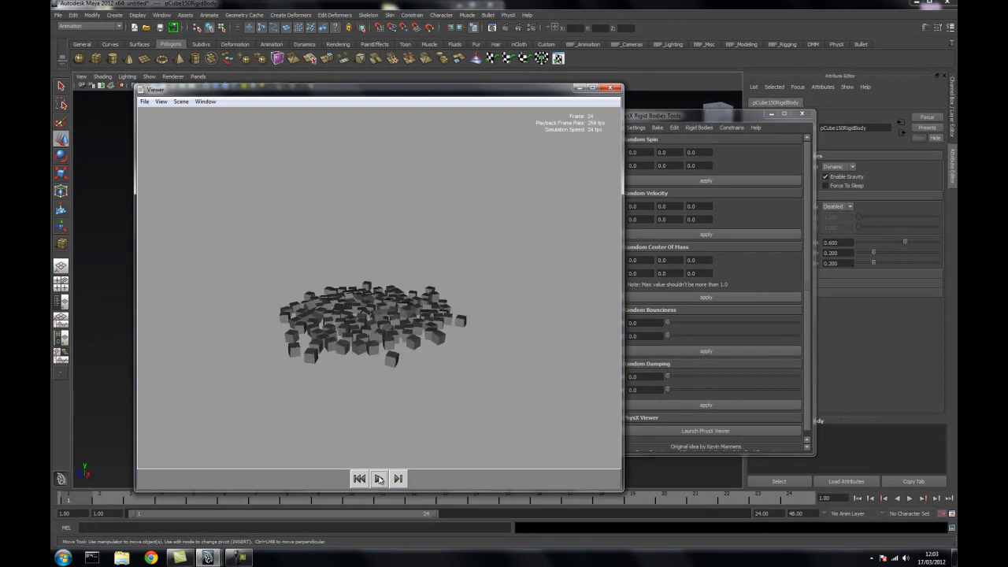
{"action": "left_click", "coordinate": [608, 88]}
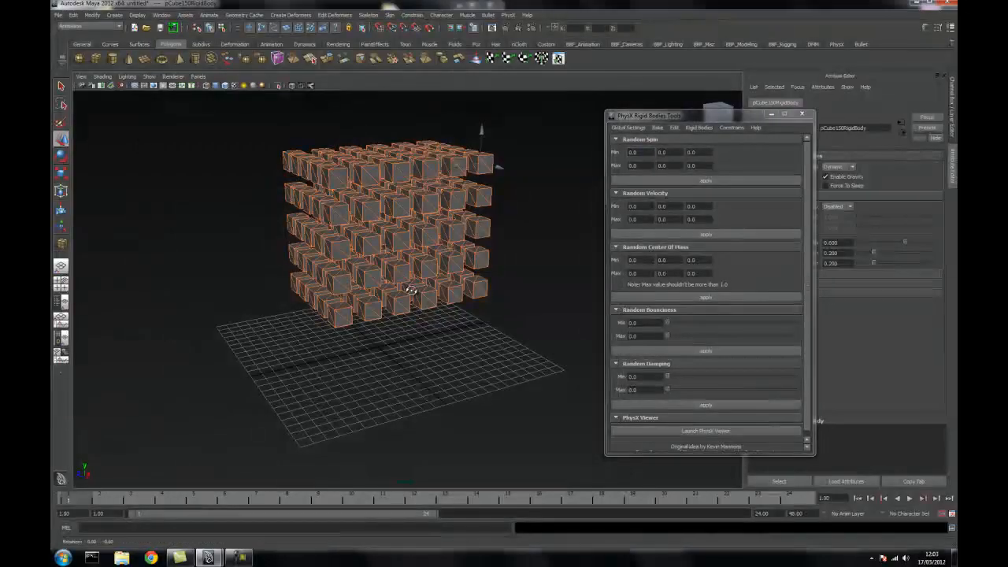
In the rigid solver's global settings, set the gravity amount to 98.1 and the time steps to 4.
{"action": "left_click", "coordinate": [628, 128]}
{"action": "left_click", "coordinate": [635, 137]}
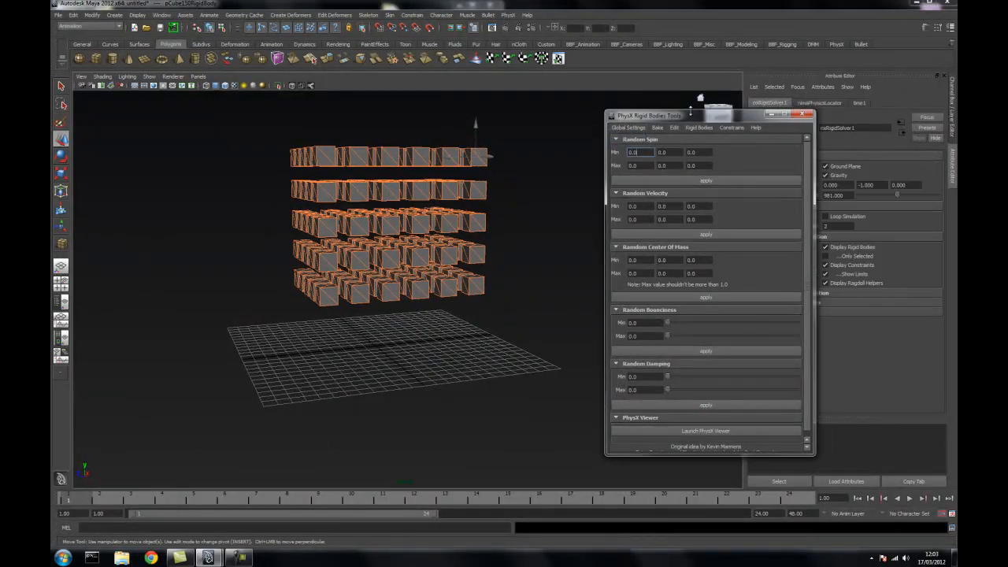
{"action": "left_click_drag", "start_coordinate": [694, 116], "coordinate": [617, 117]}
{"action": "left_click", "coordinate": [828, 196]}
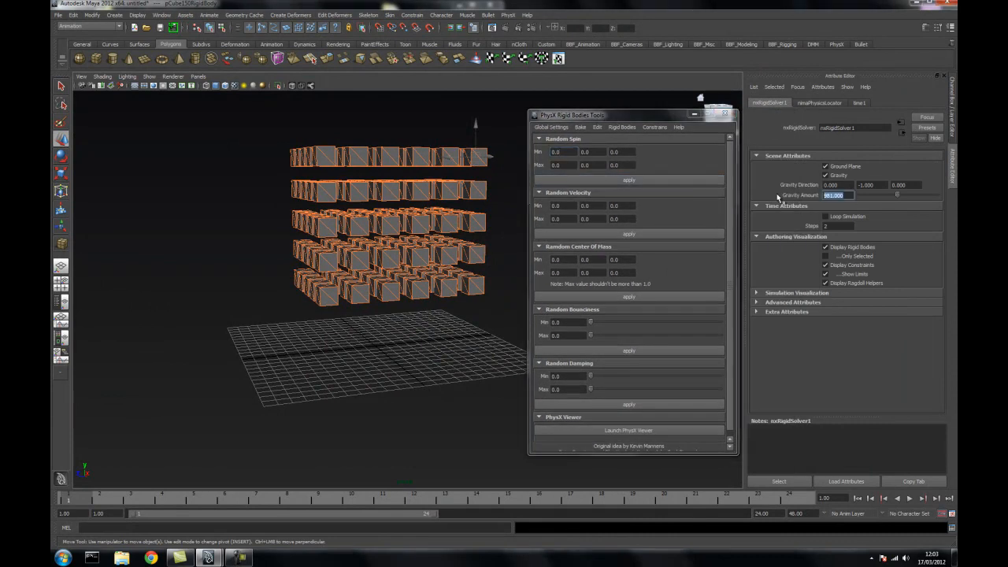
{"action": "left_click", "coordinate": [543, 127]}
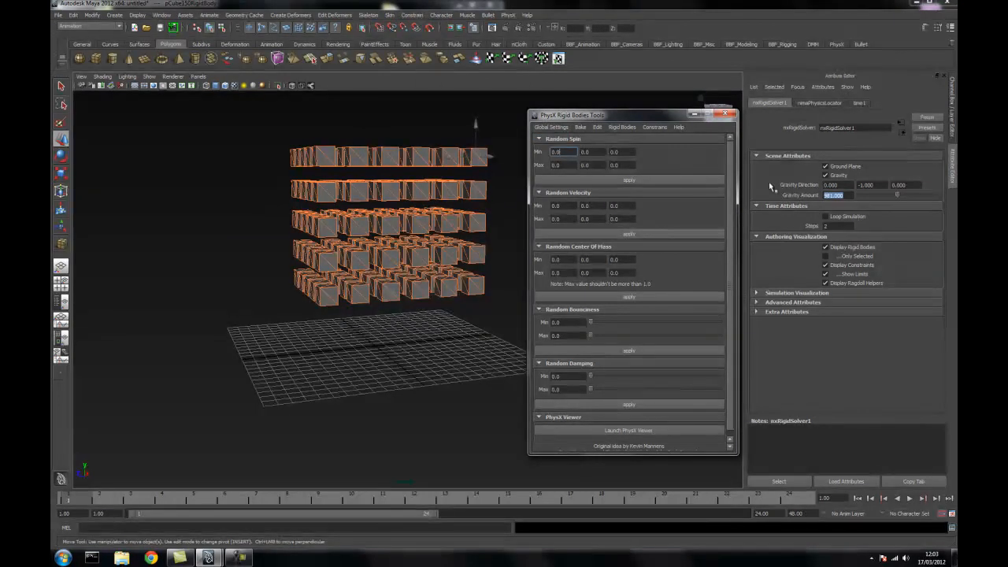
{"action": "left_click", "coordinate": [844, 194]}
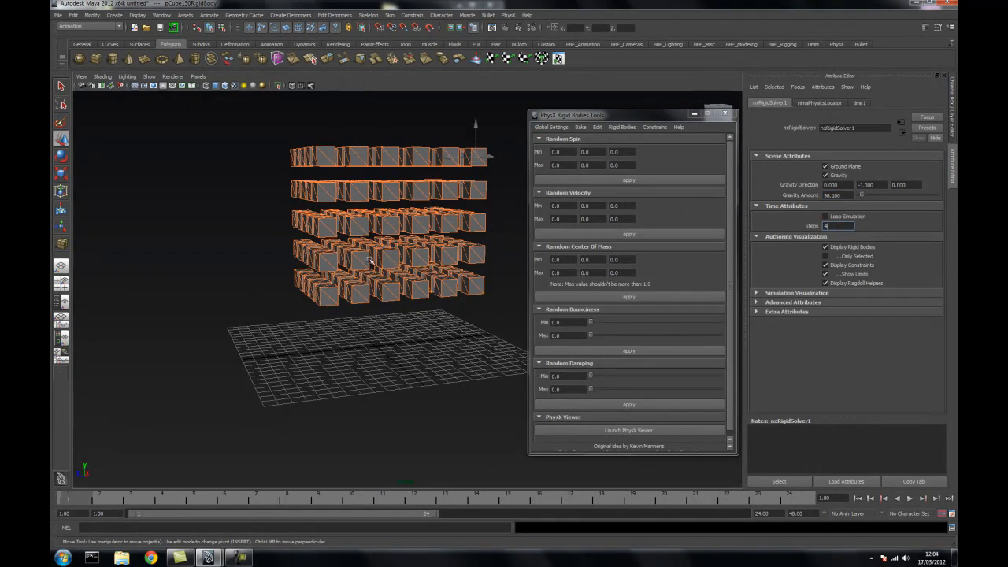
Replay the simulation in the PhysX viewer several times to check the new solver settings, and close the viewer.
{"action": "left_click_drag", "start_coordinate": [451, 290], "coordinate": [399, 285], "text": "alt"}
{"action": "left_click", "coordinate": [630, 432]}
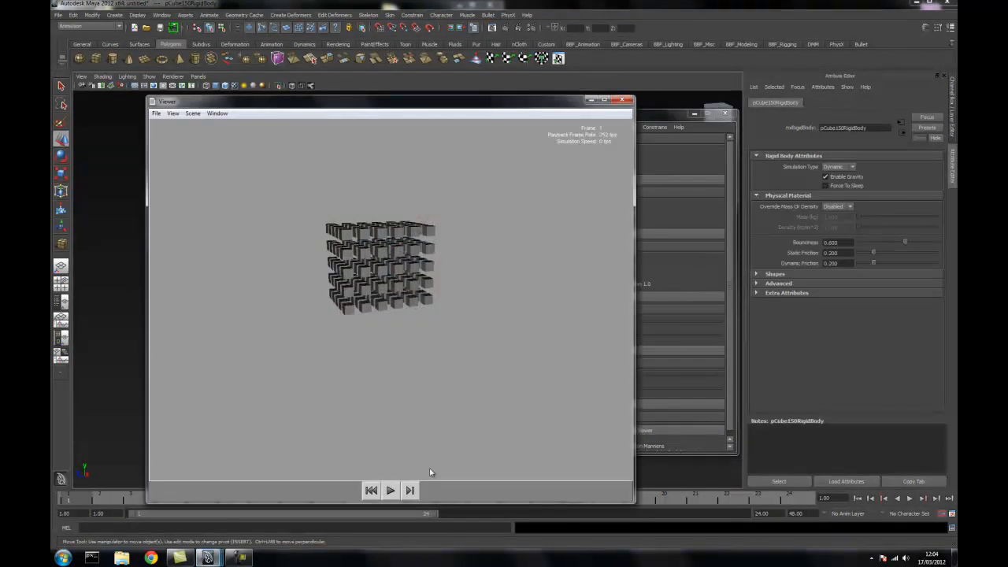
{"action": "left_click", "coordinate": [391, 490]}
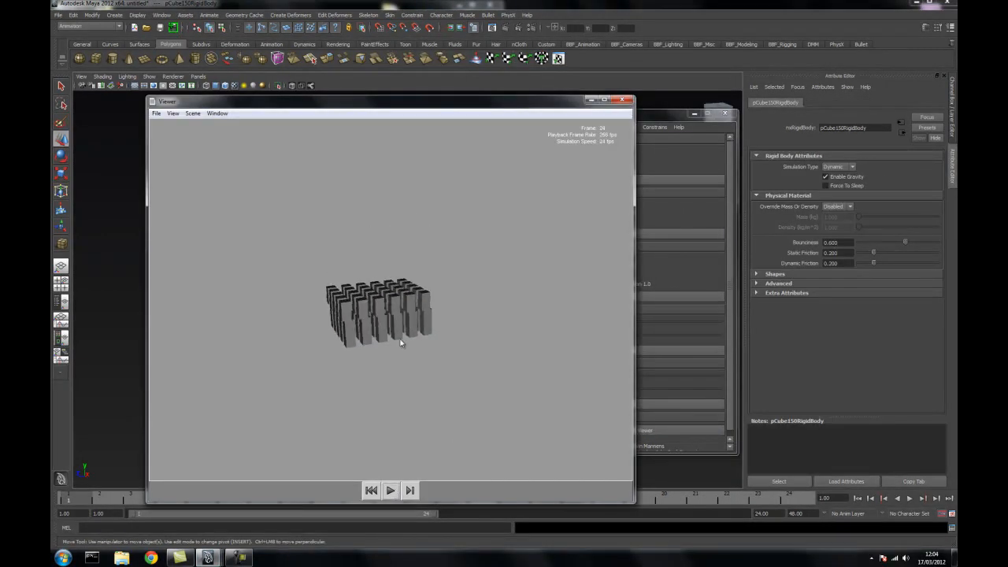
{"action": "left_click", "coordinate": [367, 491]}
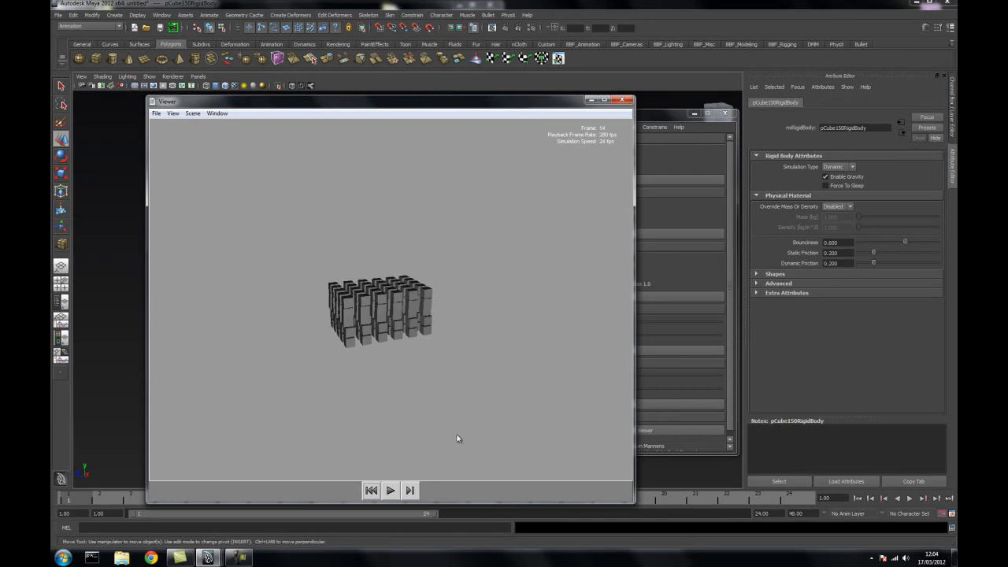
{"action": "left_click", "coordinate": [371, 490]}
{"action": "left_click", "coordinate": [371, 490]}
{"action": "left_click", "coordinate": [371, 490]}
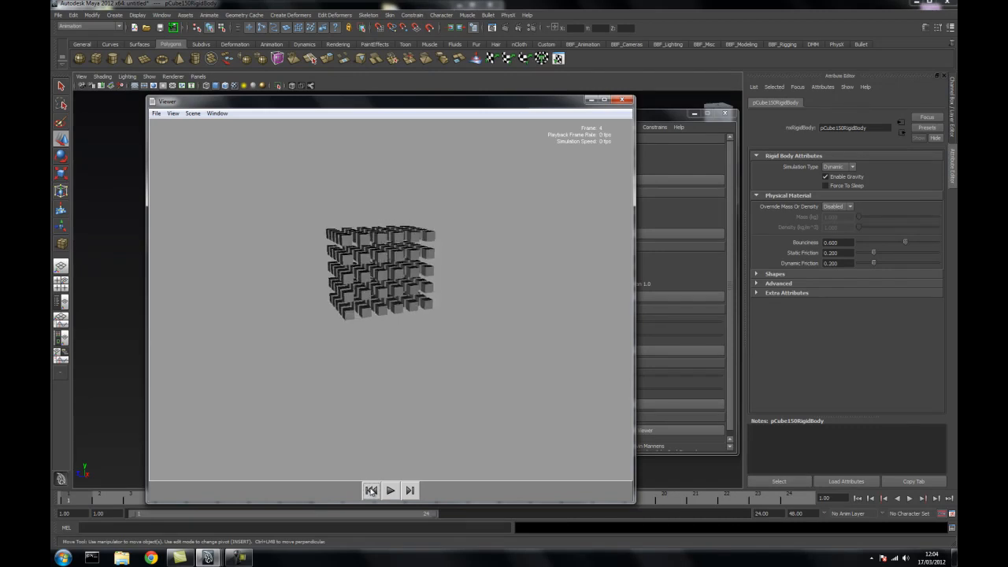
{"action": "left_click", "coordinate": [622, 101]}
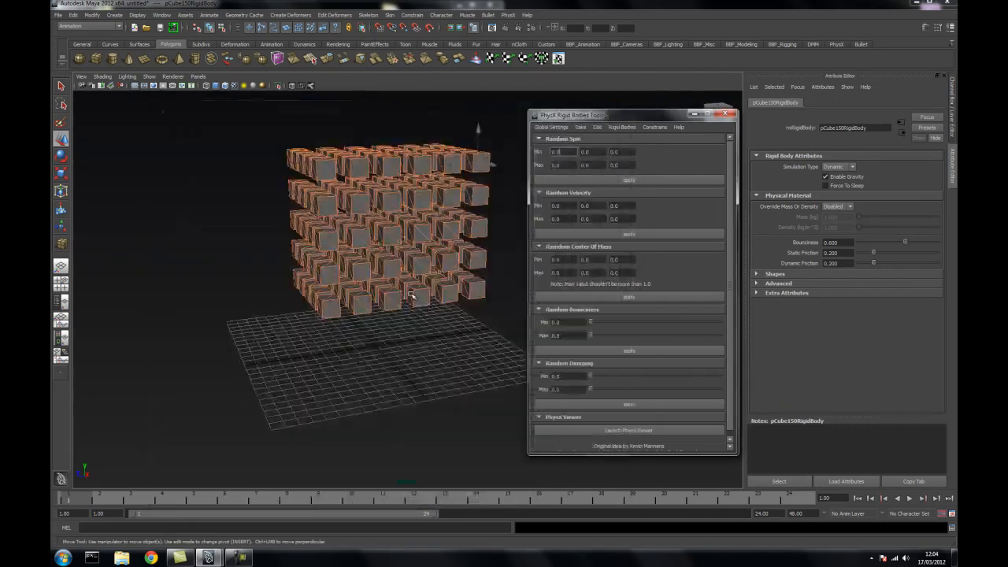
{"action": "mouse_move", "coordinate": [413, 317]}
{"action": "left_mouse_down", "text": "alt"}
{"action": "mouse_move", "coordinate": [416, 306]}
{"action": "mouse_move", "coordinate": [414, 315]}
{"action": "left_mouse_up", "text": "alt"}
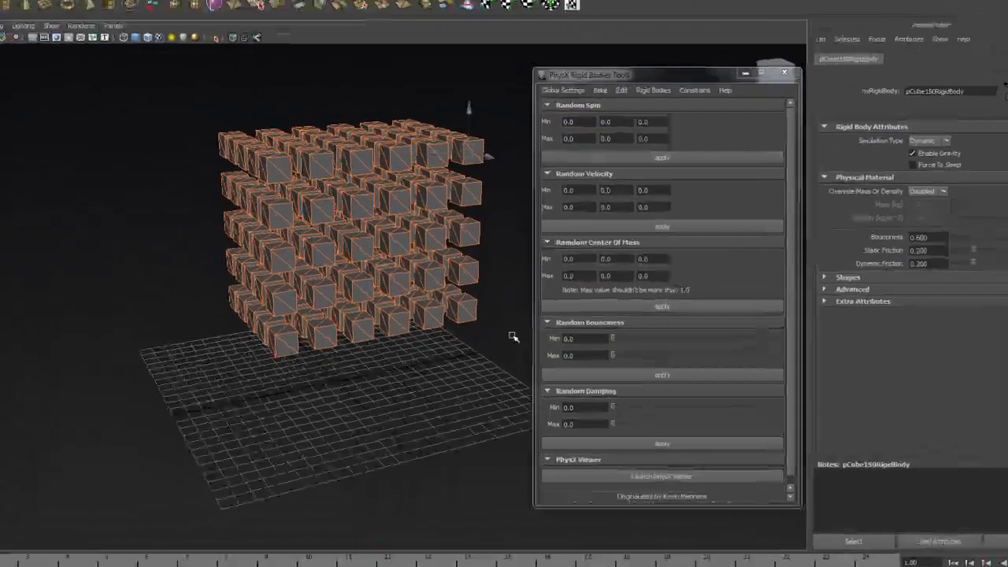
{"action": "left_click_drag", "start_coordinate": [291, 165], "coordinate": [276, 248], "text": "alt"}
{"action": "left_click", "coordinate": [194, 161]}
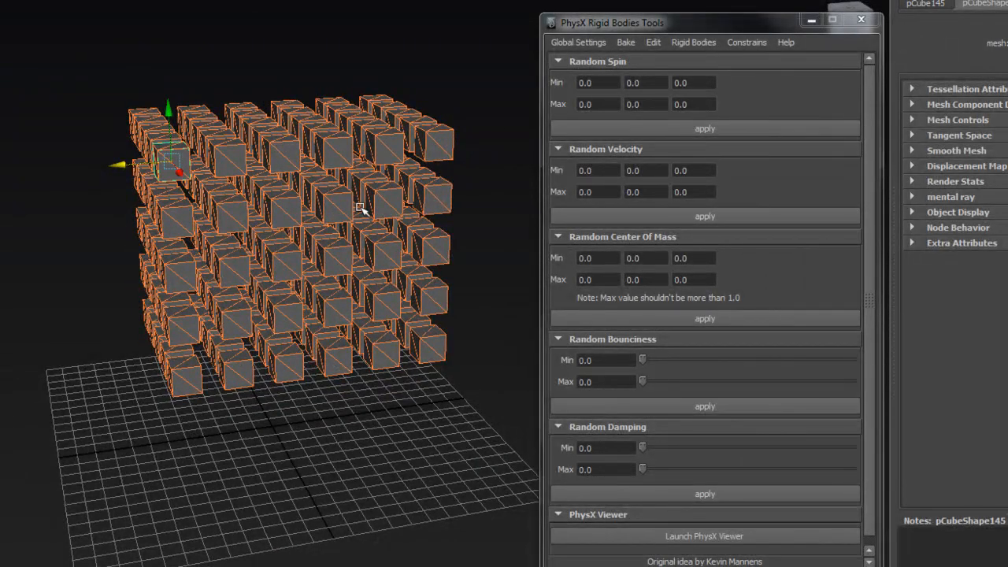
{"action": "left_click_drag", "start_coordinate": [190, 231], "coordinate": [151, 192], "text": "alt"}
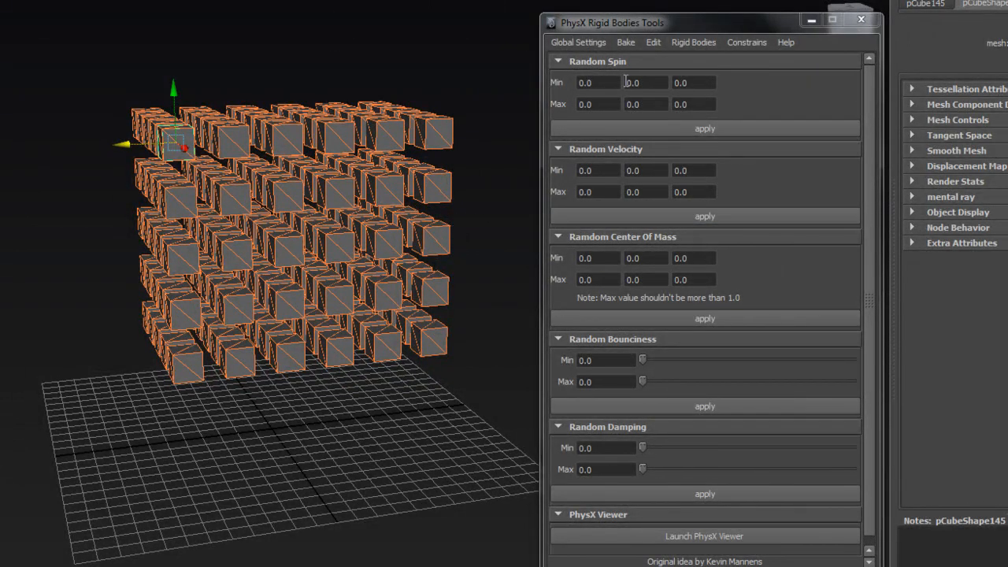
Select all the cubes and apply a random spin with a maximum of 50 on all three axes.
{"action": "left_click_drag", "start_coordinate": [659, 23], "coordinate": [636, 16]}
{"action": "left_click_drag", "start_coordinate": [17, 70], "coordinate": [477, 431]}
{"action": "left_click_drag", "start_coordinate": [321, 385], "coordinate": [323, 394], "text": "alt"}
{"action": "double_click", "coordinate": [584, 88]}
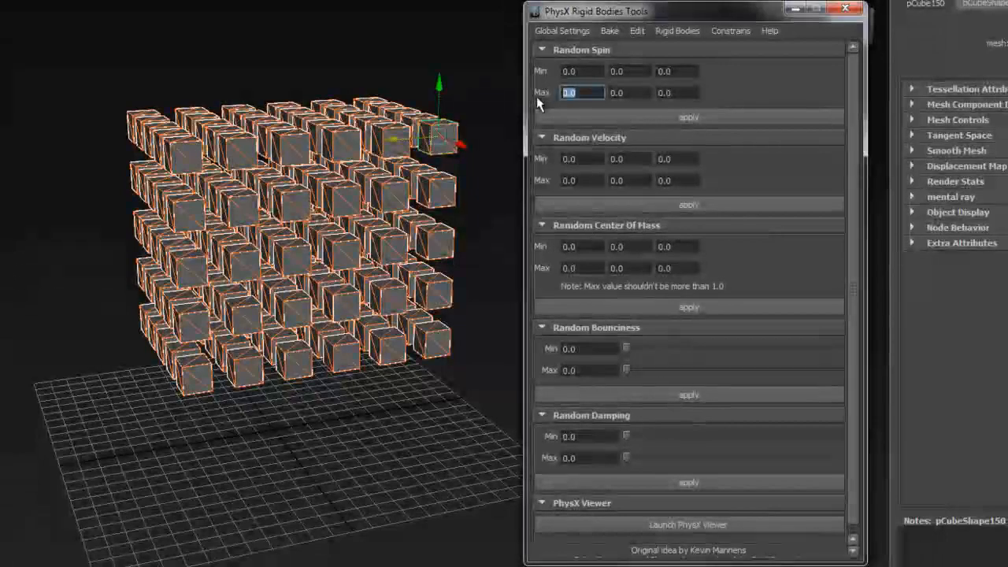
{"action": "type", "text": "50"}
{"action": "key", "text": "Tab"}
{"action": "type", "text": "50"}
{"action": "key", "text": "Tab"}
{"action": "type", "text": "50"}
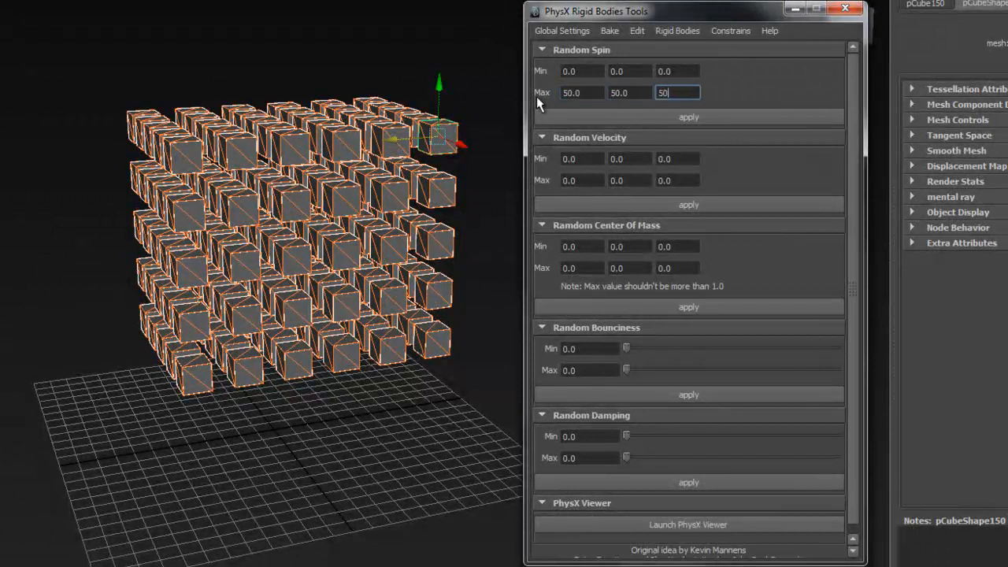
{"action": "left_click", "coordinate": [689, 117]}
Apply a random velocity with a maximum of 50 on all three axes to the selected cubes.
{"action": "left_click", "coordinate": [597, 178]}
{"action": "type", "text": "50"}
{"action": "key", "text": "Tab"}
{"action": "type", "text": "50"}
{"action": "key", "text": "Tab"}
{"action": "type", "text": "50"}
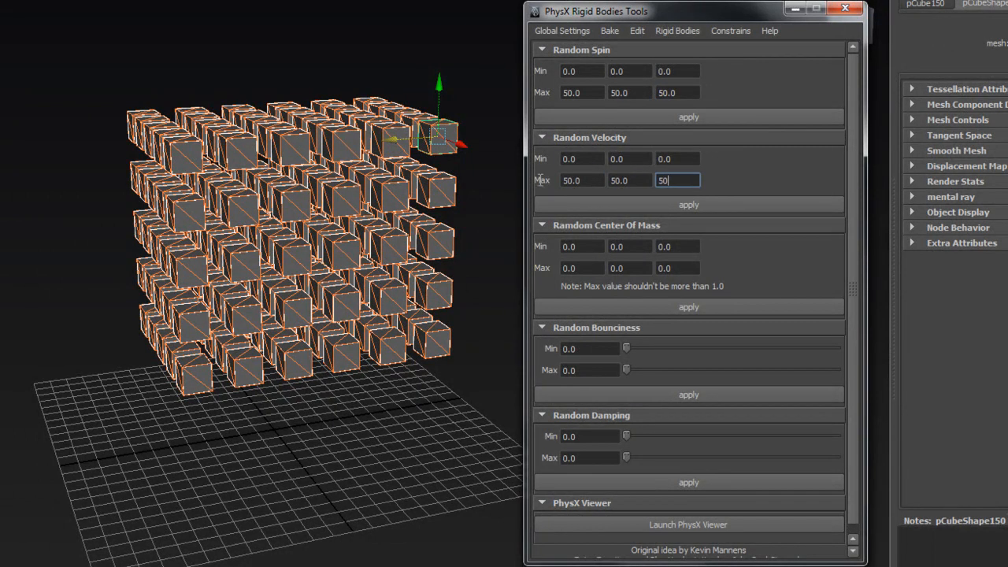
{"action": "left_click", "coordinate": [714, 203]}
Apply random maximums of 1.0 for centre of mass on every axis, 0.5 for bounciness and 1.0 for damping.
{"action": "left_click", "coordinate": [581, 267]}
{"action": "left_click_drag", "start_coordinate": [580, 268], "coordinate": [549, 272]}
{"action": "type", "text": "1"}
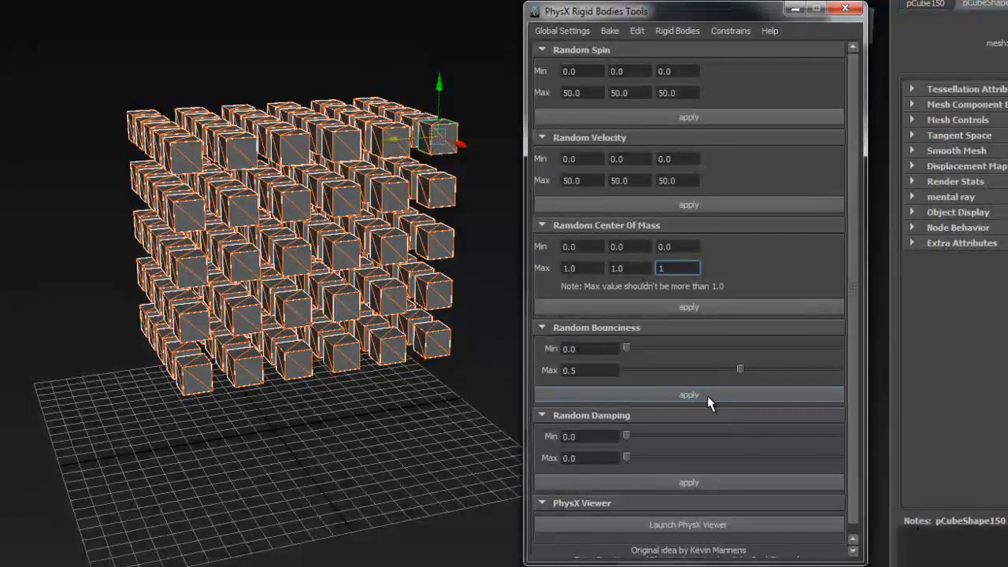
{"action": "left_click_drag", "start_coordinate": [592, 459], "coordinate": [545, 459]}
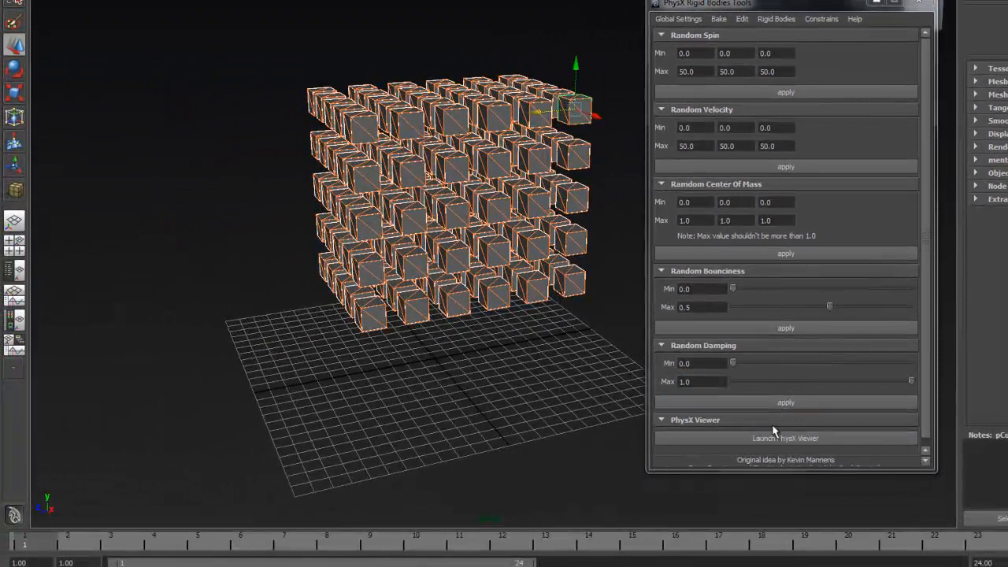
Play the simulation in the PhysX viewer to check the randomised motion, and rewind it to the first frame.
{"action": "left_click", "coordinate": [812, 439]}
{"action": "left_click", "coordinate": [486, 547]}
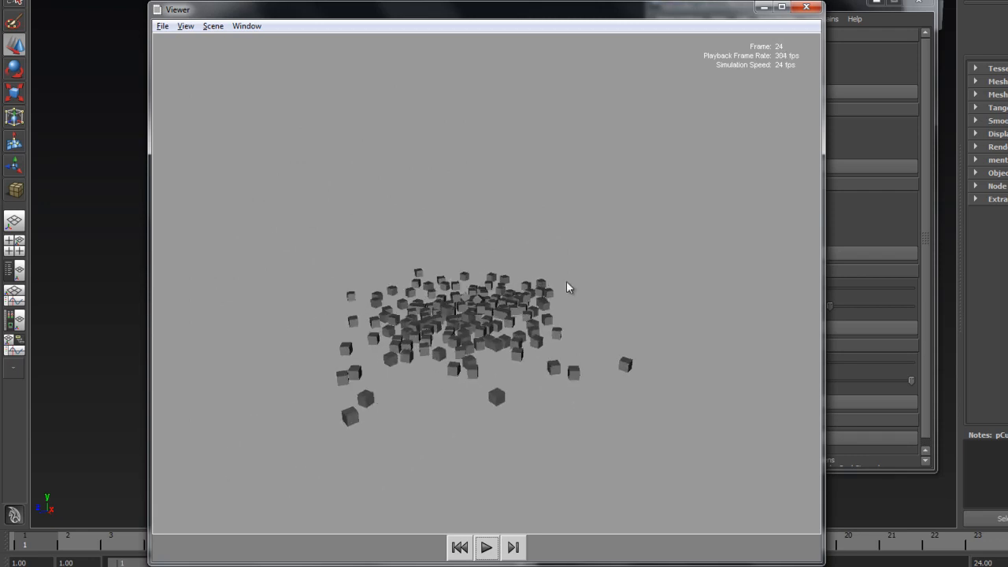
{"action": "left_click", "coordinate": [482, 548]}
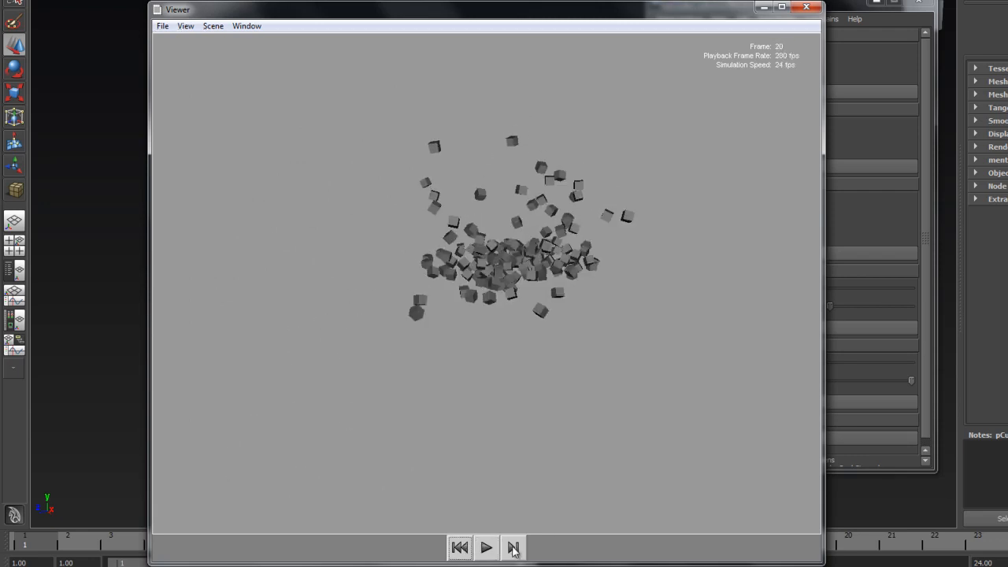
{"action": "left_click", "coordinate": [465, 550]}
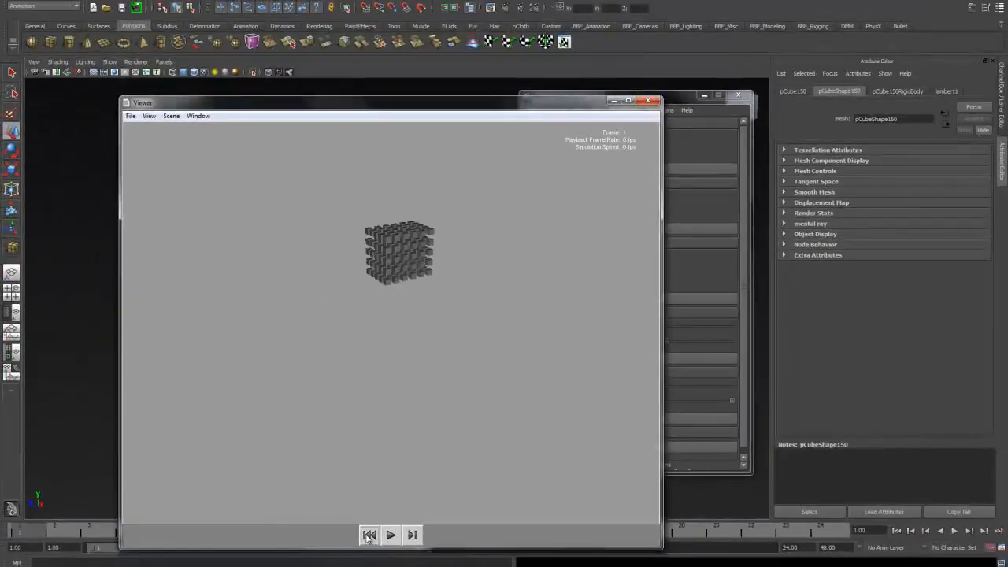
Close the PhysX viewer and draw a large polygon cube on the grid beneath the block of small cubes.
{"action": "left_click", "coordinate": [648, 101]}
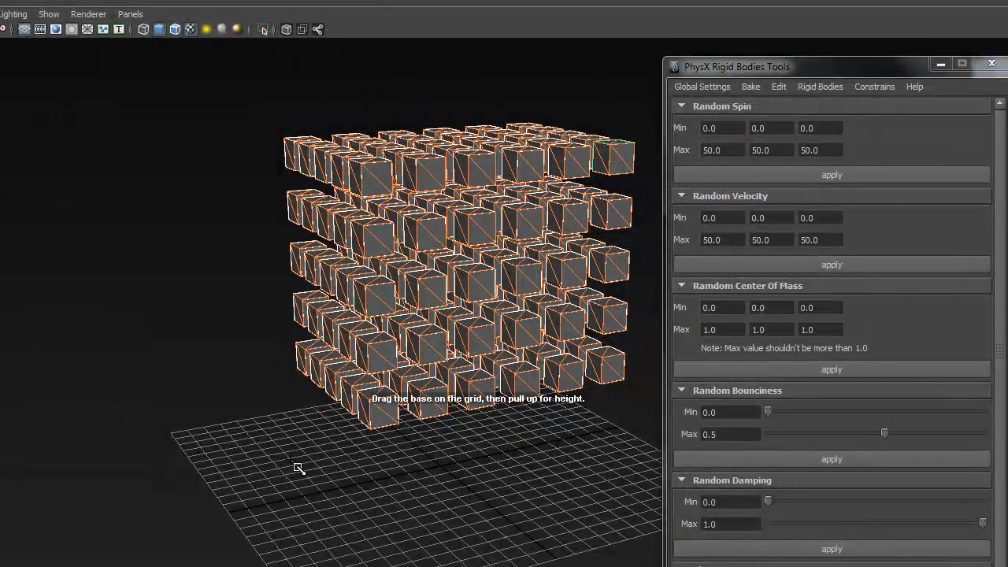
{"action": "left_click_drag", "start_coordinate": [260, 460], "coordinate": [401, 490]}
{"action": "left_click_drag", "start_coordinate": [401, 490], "coordinate": [401, 351]}
{"action": "left_click_drag", "start_coordinate": [392, 444], "coordinate": [355, 427], "text": "alt"}
Select all the small cubes without the large one and raise them well above the grid.
{"action": "left_click_drag", "start_coordinate": [247, 84], "coordinate": [640, 405]}
{"action": "left_click_drag", "start_coordinate": [202, 325], "coordinate": [281, 393], "text": "ctrl"}
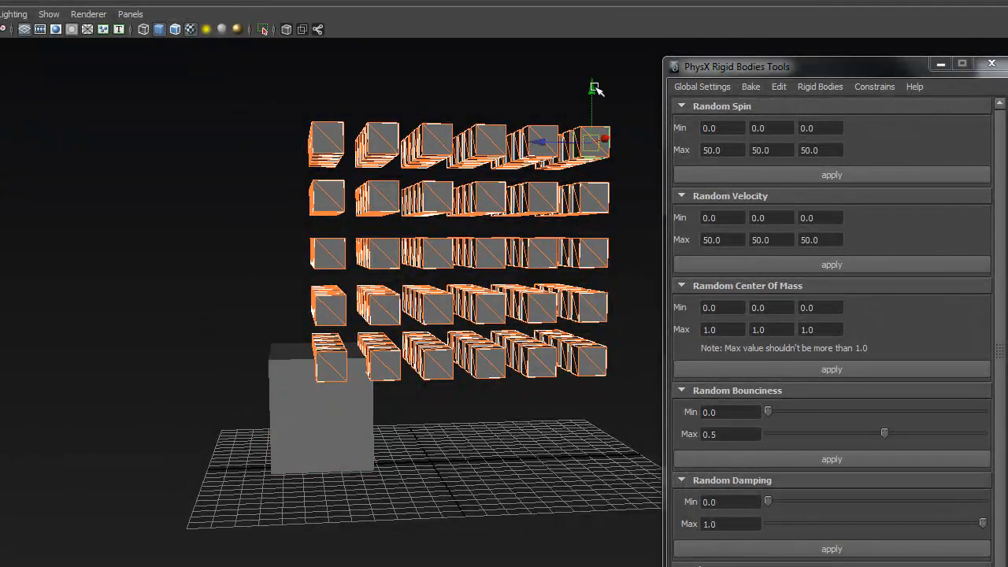
{"action": "left_click_drag", "start_coordinate": [595, 88], "coordinate": [595, 26]}
{"action": "middle_click_drag", "start_coordinate": [451, 386], "coordinate": [473, 495], "text": "alt"}
{"action": "scroll", "coordinate": [472, 495], "scroll_direction": "down", "scroll_amount": 2}
{"action": "left_click_drag", "start_coordinate": [589, 178], "coordinate": [575, 67]}
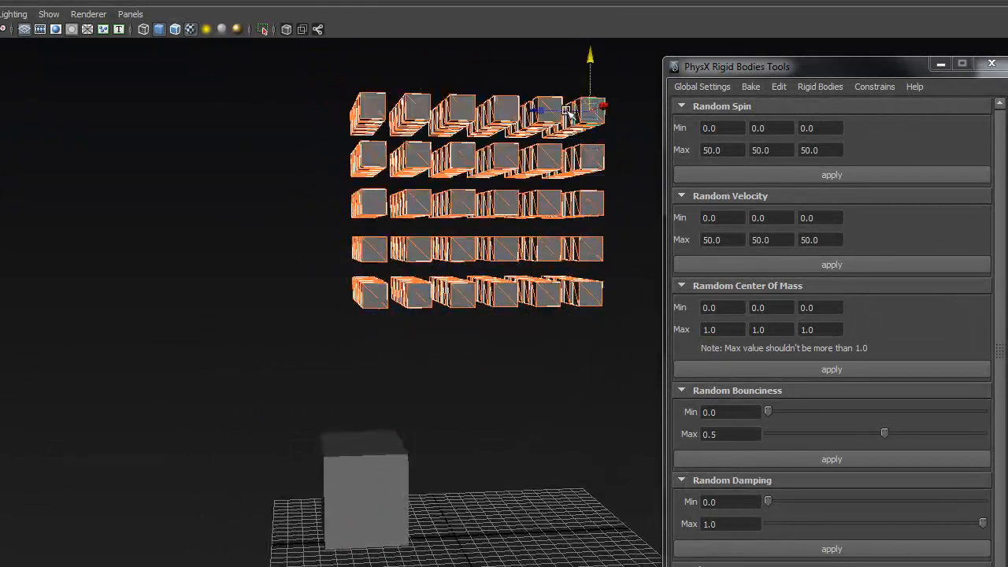
Reshape the large cube into a wide, flat slab and position it beside the grid.
{"action": "left_click", "coordinate": [378, 470]}
{"action": "left_click_drag", "start_coordinate": [382, 471], "coordinate": [504, 527], "text": "alt"}
{"action": "left_click_drag", "start_coordinate": [315, 478], "coordinate": [229, 566]}
{"action": "key", "text": "r"}
{"action": "left_click_drag", "start_coordinate": [171, 484], "coordinate": [92, 501]}
{"action": "left_click_drag", "start_coordinate": [238, 417], "coordinate": [242, 466]}
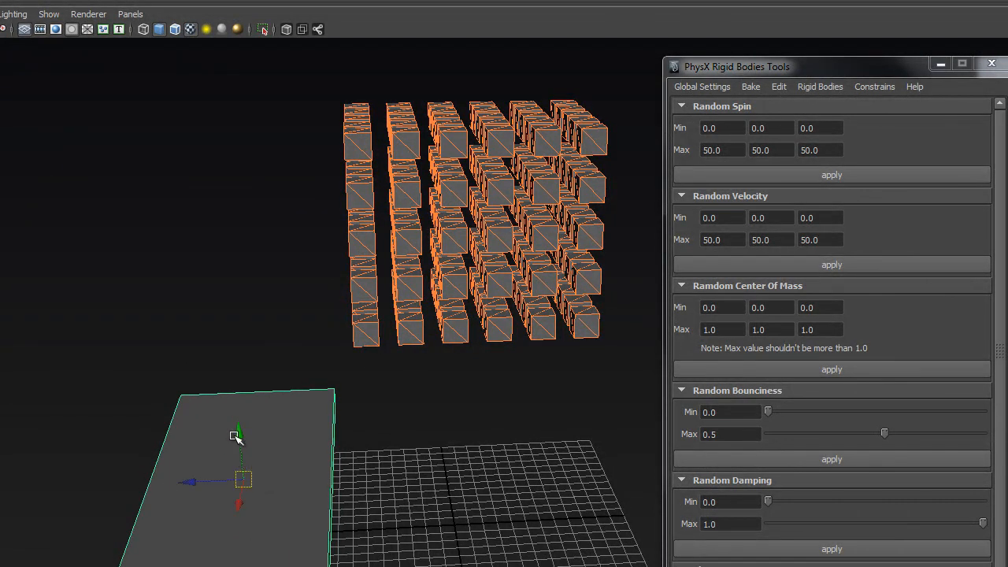
Tilt the slab into a ramp and reposition it beside the raised block of cubes.
{"action": "key", "text": "e"}
{"action": "left_click_drag", "start_coordinate": [254, 303], "coordinate": [283, 337]}
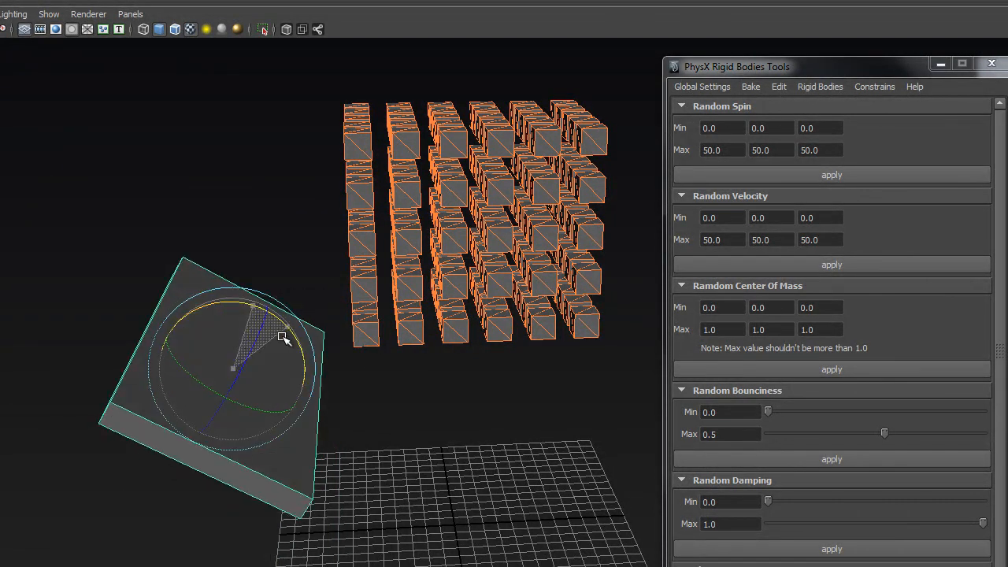
{"action": "key", "text": "w"}
{"action": "left_click_drag", "start_coordinate": [179, 371], "coordinate": [50, 317]}
{"action": "key", "text": "r"}
{"action": "left_click_drag", "start_coordinate": [332, 457], "coordinate": [296, 481], "text": "alt"}
{"action": "key", "text": "w"}
{"action": "left_click_drag", "start_coordinate": [172, 323], "coordinate": [116, 396]}
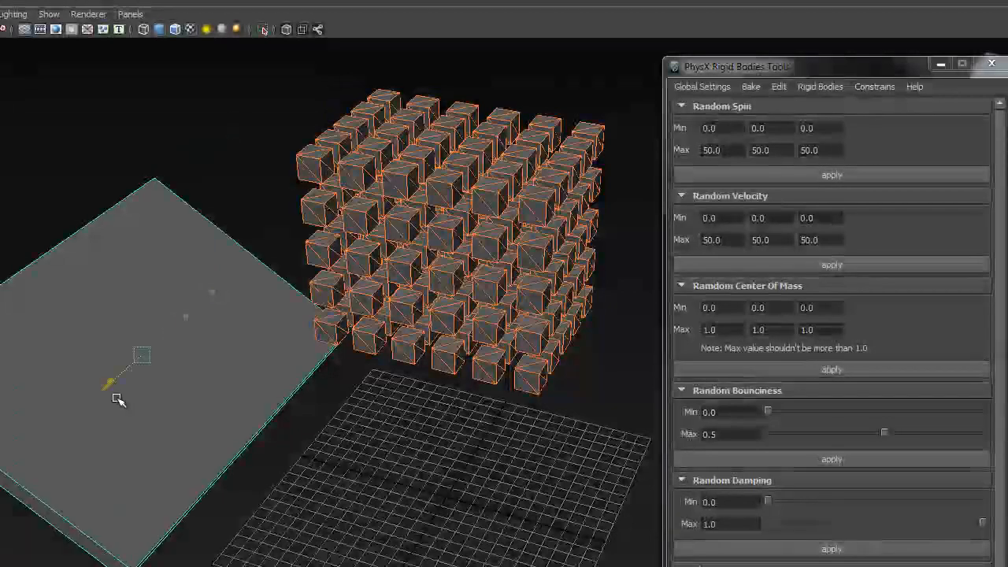
Make the tilted slab an active rigid body.
{"action": "left_click_drag", "start_coordinate": [365, 430], "coordinate": [409, 392], "text": "alt"}
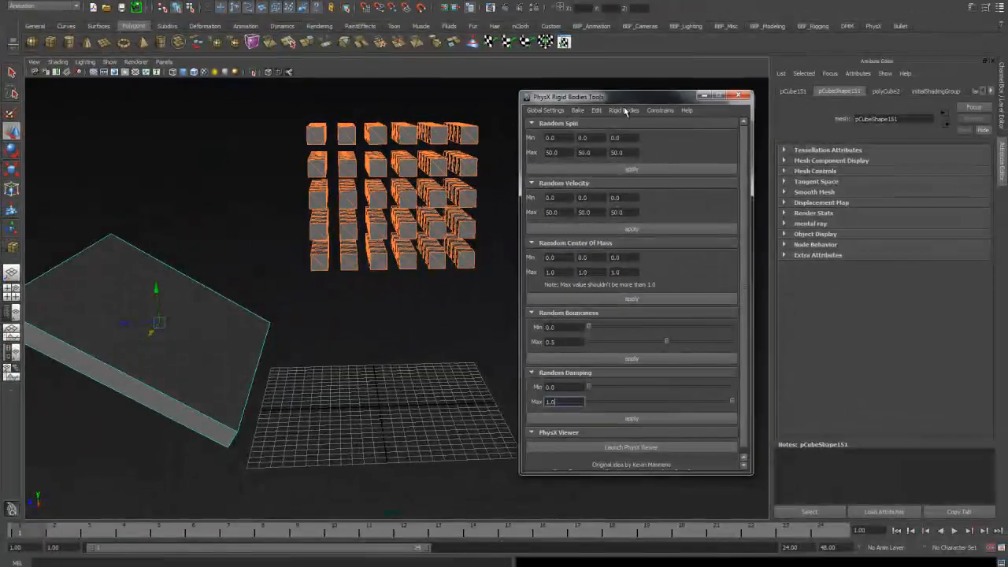
{"action": "left_click", "coordinate": [820, 86]}
{"action": "left_click", "coordinate": [632, 122]}
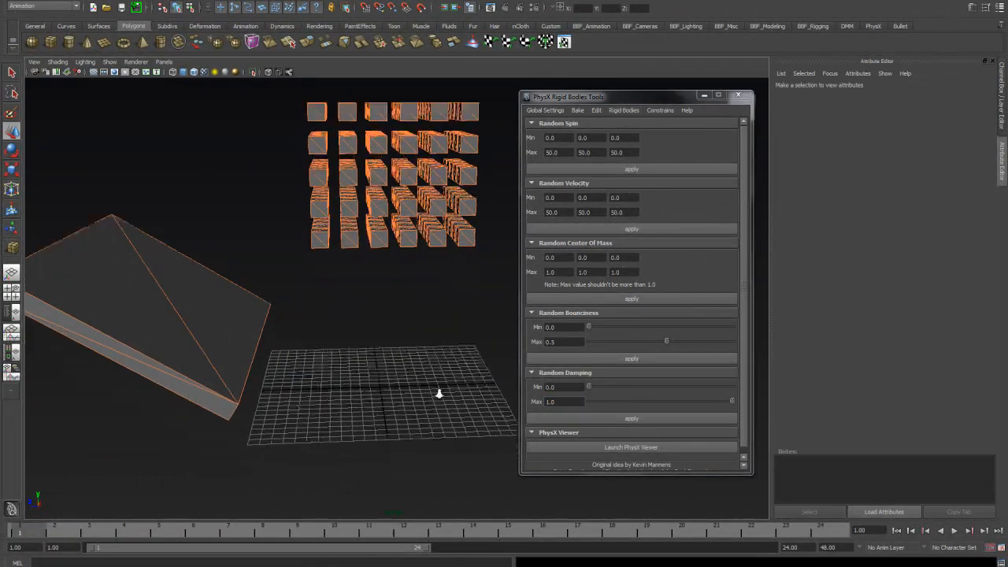
Play the simulation in the PhysX viewer to check how the cubes and the active slab fall, and close the viewer.
{"action": "left_click", "coordinate": [641, 448]}
{"action": "left_click", "coordinate": [407, 552]}
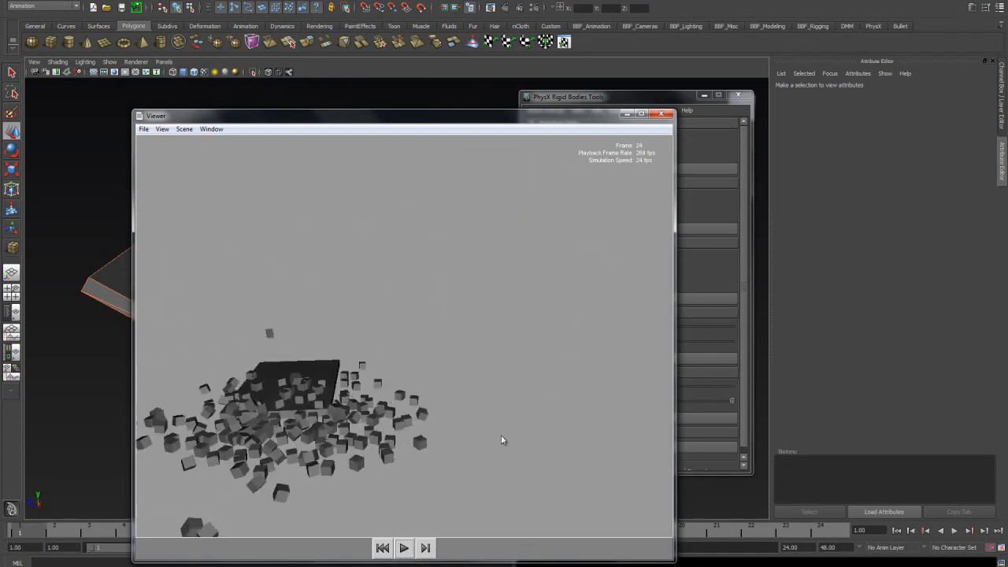
{"action": "left_click", "coordinate": [661, 114]}
Select the tilted slab and change it to a static rigid body.
{"action": "left_click", "coordinate": [217, 283]}
{"action": "left_click_drag", "start_coordinate": [351, 394], "coordinate": [341, 396], "text": "alt"}
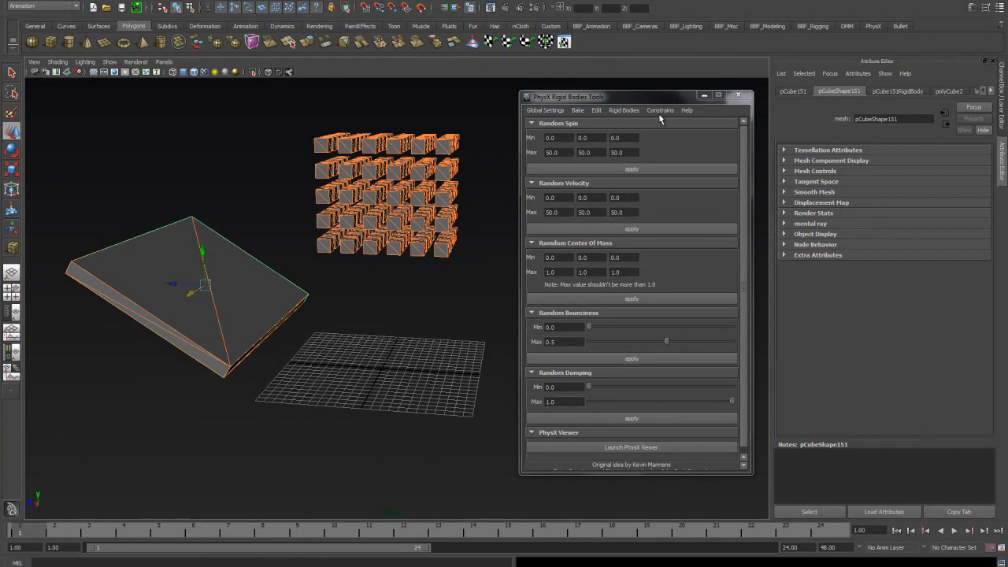
{"action": "left_click_drag", "start_coordinate": [379, 290], "coordinate": [265, 293], "text": "alt"}
{"action": "left_click", "coordinate": [625, 110]}
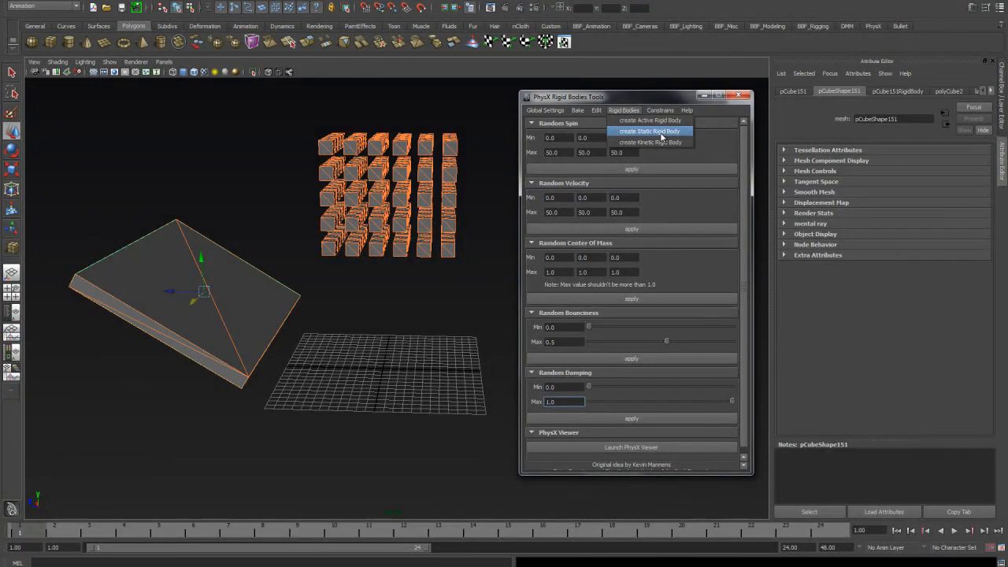
{"action": "left_click", "coordinate": [649, 132]}
{"action": "left_click_drag", "start_coordinate": [324, 344], "coordinate": [245, 348], "text": "alt"}
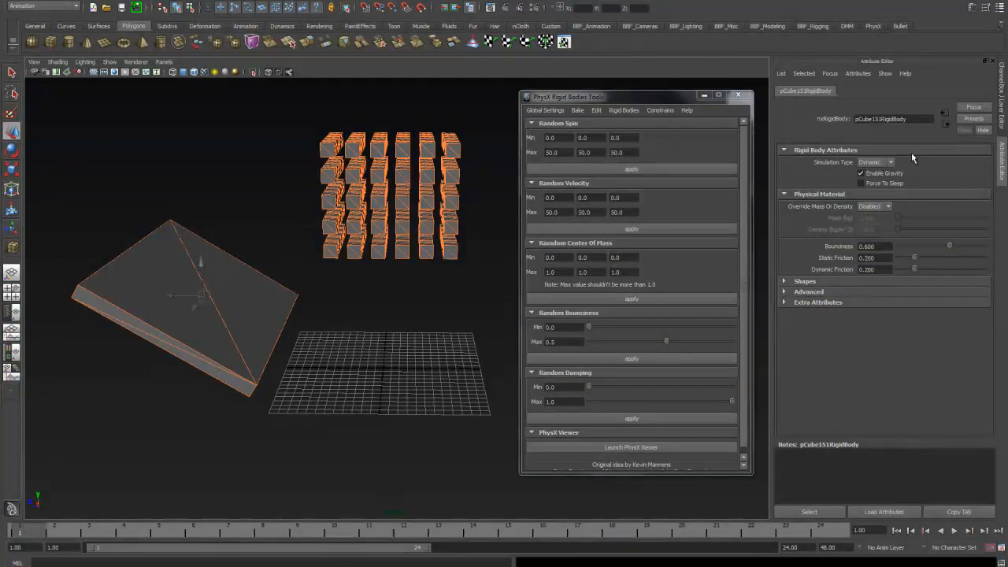
{"action": "left_click_drag", "start_coordinate": [282, 283], "coordinate": [313, 290], "text": "alt"}
Replay the simulation in the PhysX viewer to check the cubes colliding with the static slab, and close the viewer.
{"action": "left_click", "coordinate": [632, 446]}
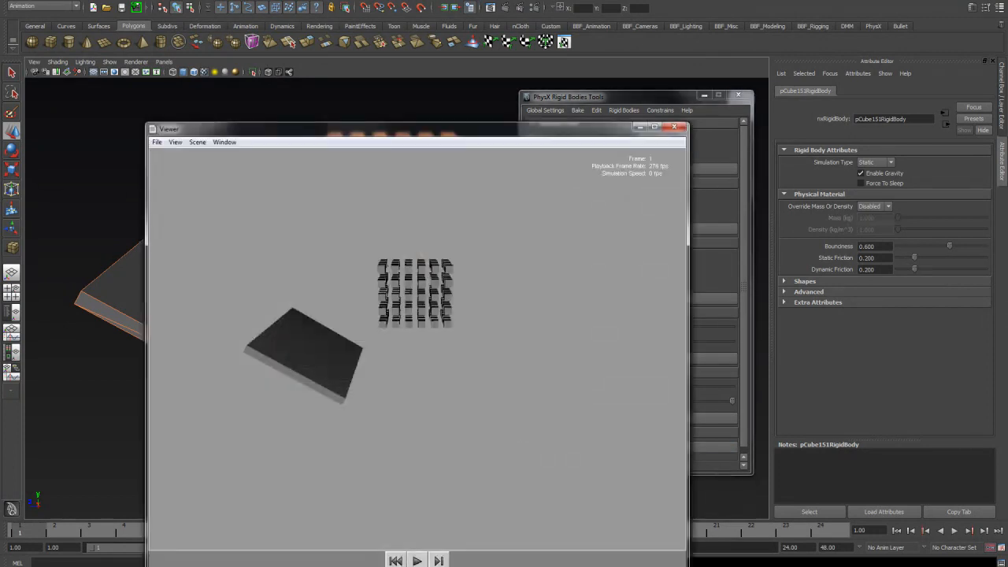
{"action": "left_click", "coordinate": [417, 561]}
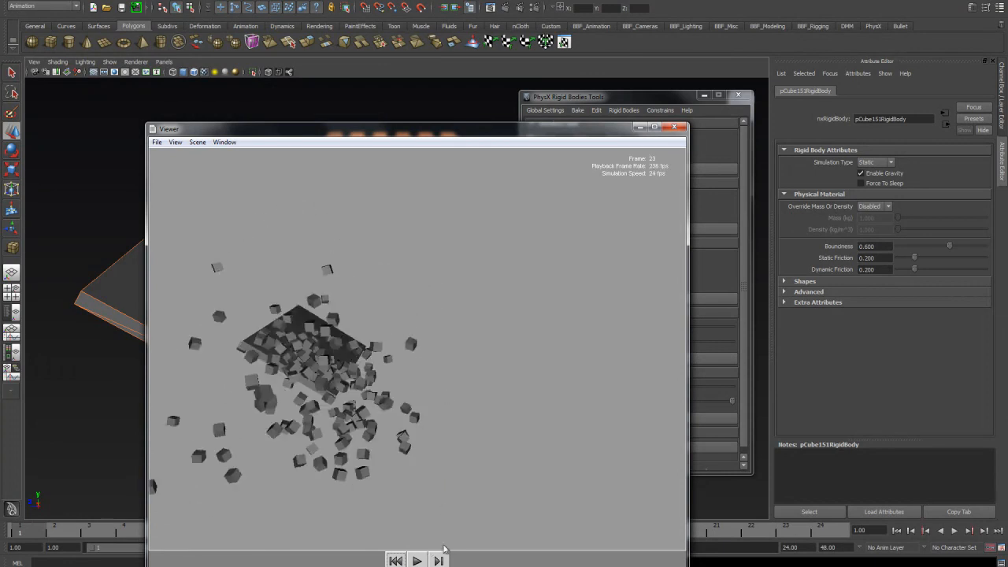
{"action": "left_click", "coordinate": [674, 127]}
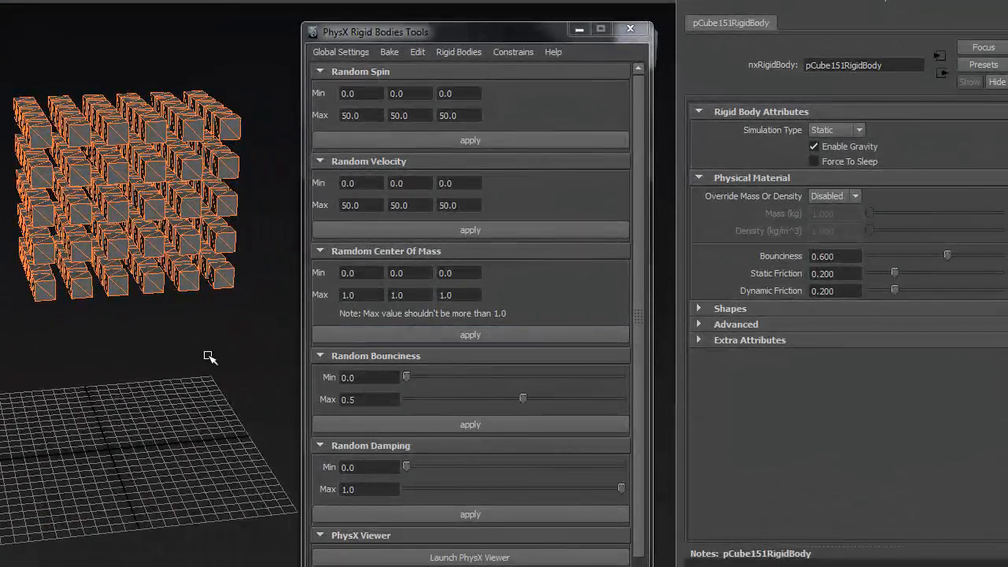
Bake the simulation of all rigid bodies and return to the first frame of the timeline.
{"action": "left_click_drag", "start_coordinate": [208, 357], "coordinate": [186, 387], "text": "alt"}
{"action": "left_click", "coordinate": [387, 53]}
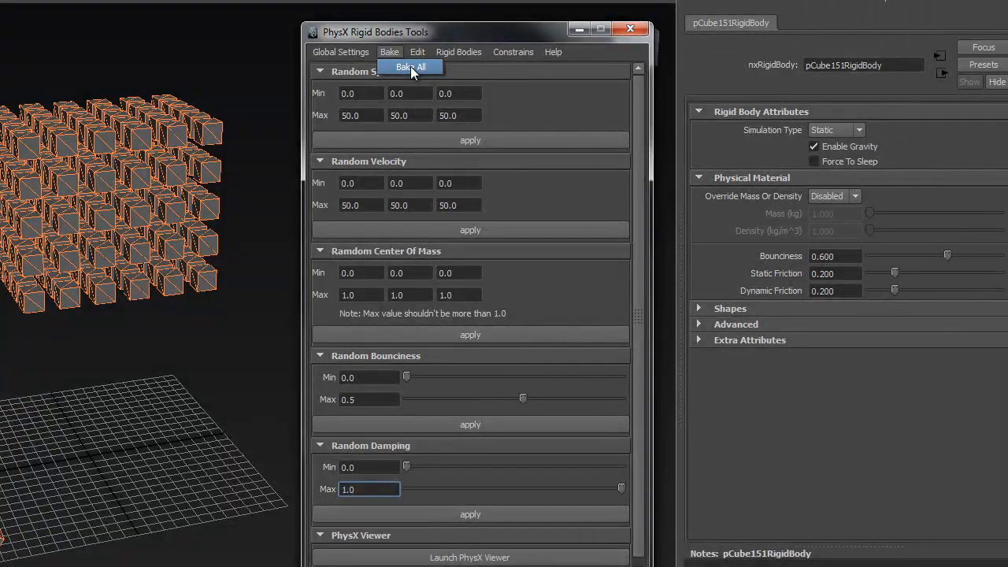
{"action": "left_click", "coordinate": [408, 66]}
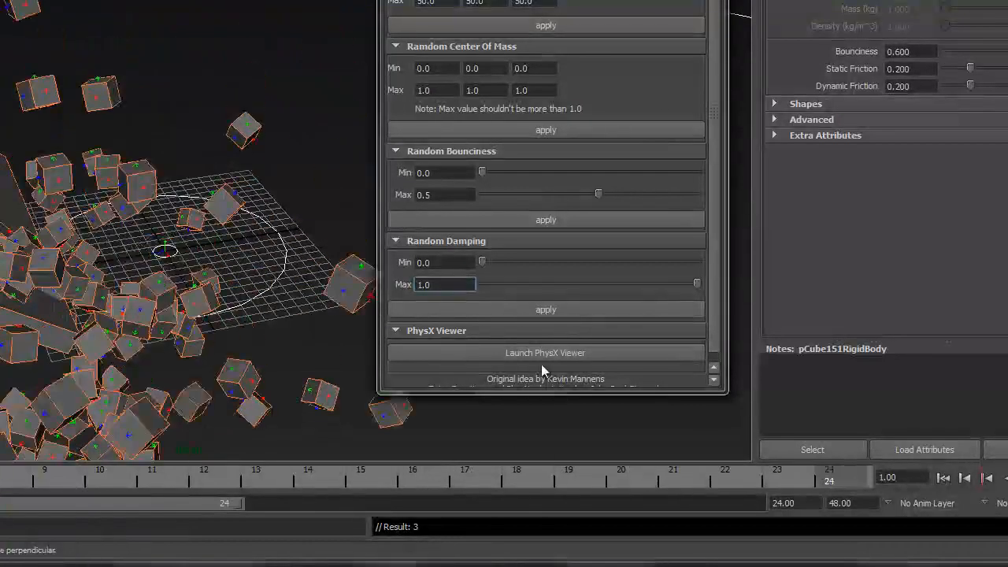
{"action": "left_click", "coordinate": [944, 479]}
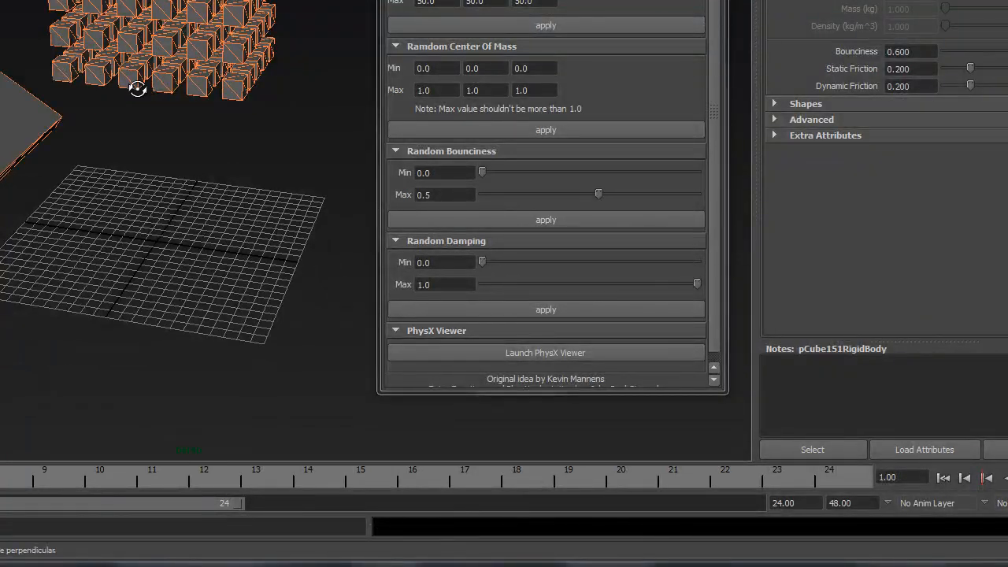
Select a corner cube of the block and delete all rigid bodies from the scene.
{"action": "left_click_drag", "start_coordinate": [142, 86], "coordinate": [47, 7], "text": "alt"}
{"action": "left_click", "coordinate": [136, 104]}
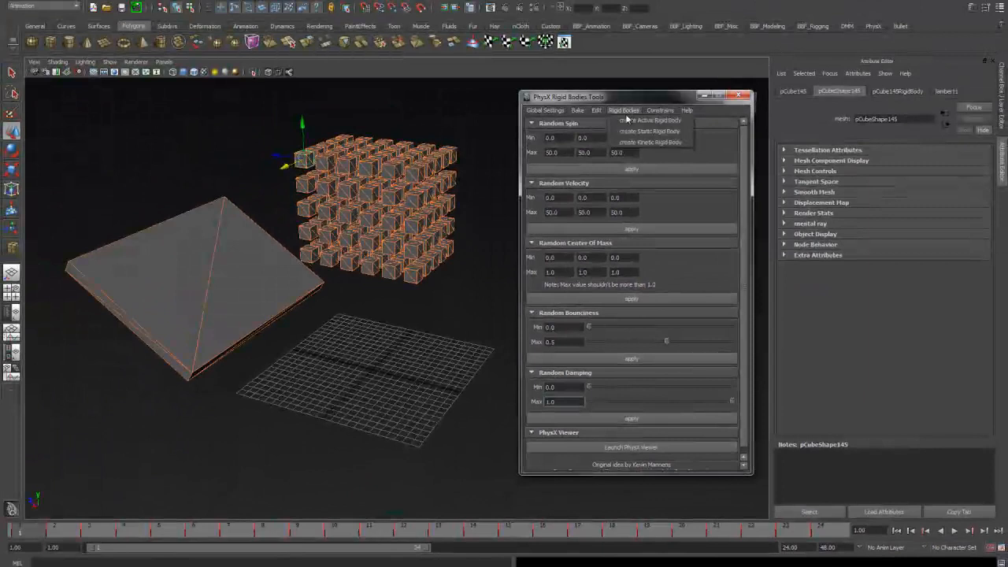
{"action": "left_click", "coordinate": [605, 52]}
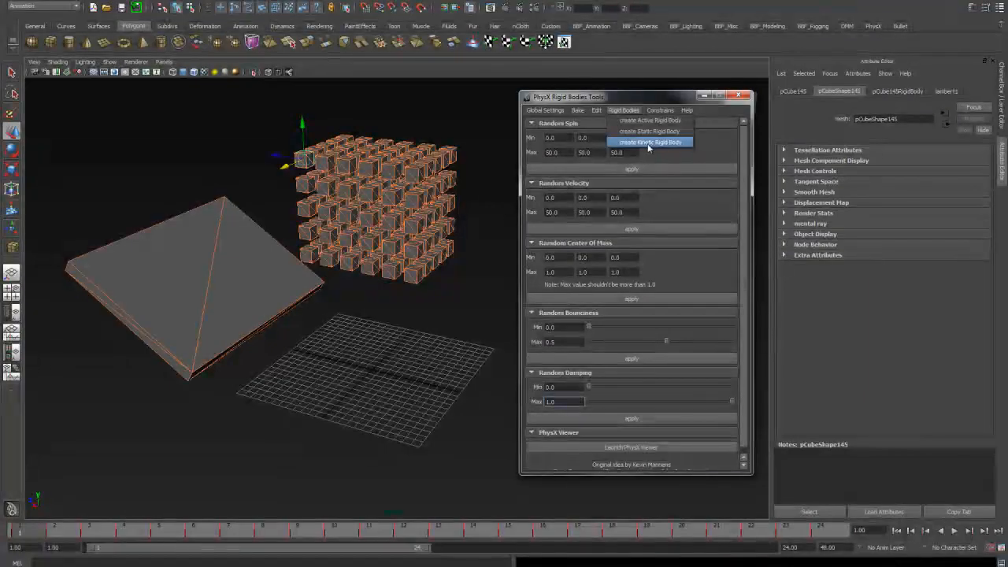
{"action": "mouse_move", "coordinate": [596, 111]}
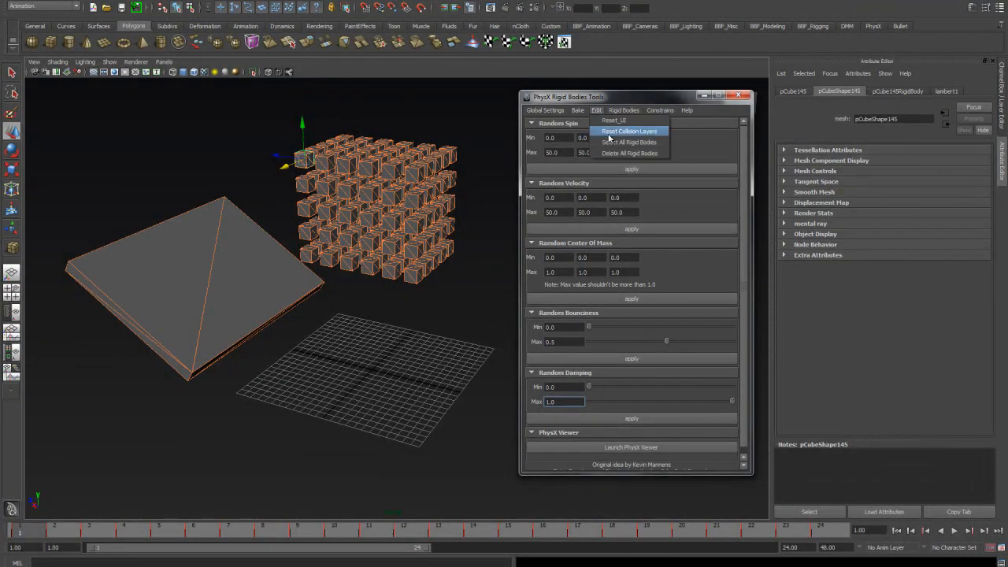
{"action": "left_click", "coordinate": [616, 153]}
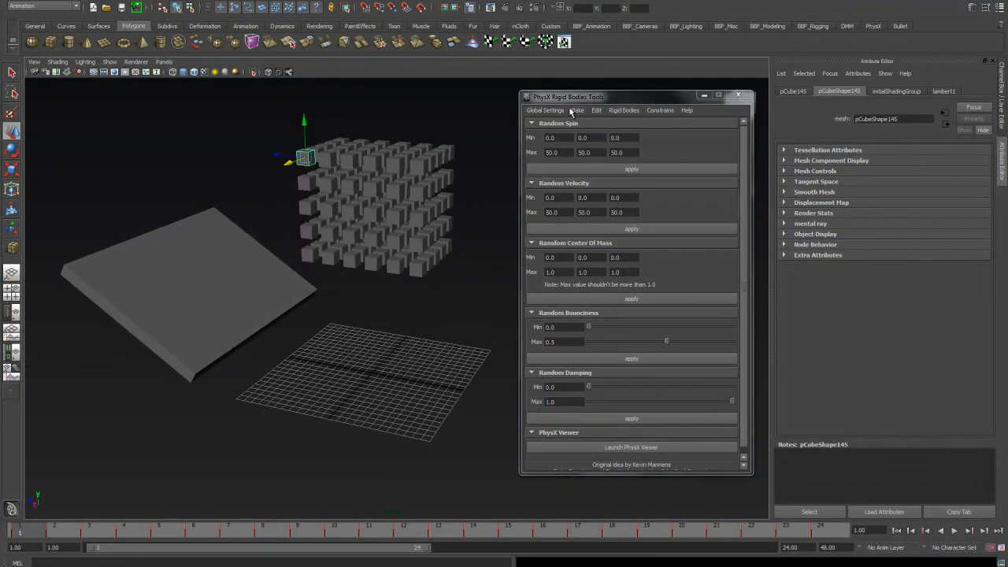
Reset the collision layers of the PhysX setup.
{"action": "left_click", "coordinate": [597, 110]}
{"action": "left_click", "coordinate": [605, 131]}
{"action": "left_click", "coordinate": [599, 110]}
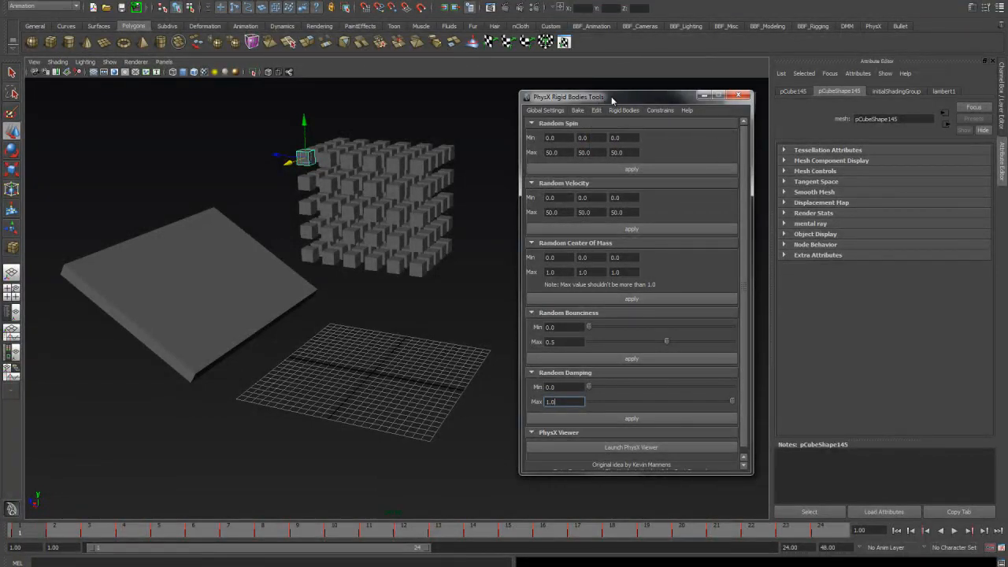
{"action": "mouse_move", "coordinate": [612, 109]}
{"action": "left_click_drag", "start_coordinate": [402, 308], "coordinate": [465, 315], "text": "alt"}
{"action": "left_click_drag", "start_coordinate": [331, 351], "coordinate": [378, 349], "text": "alt"}
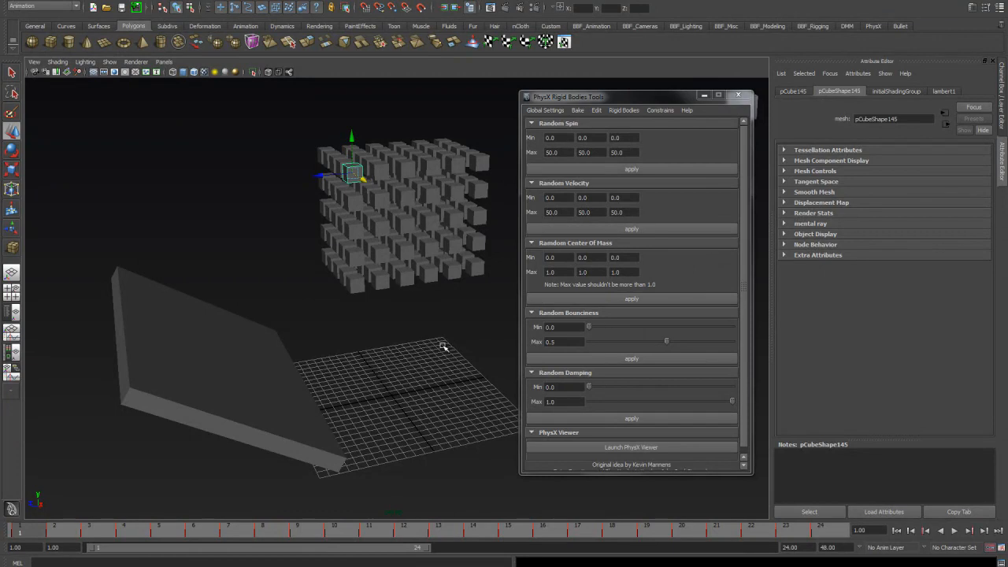